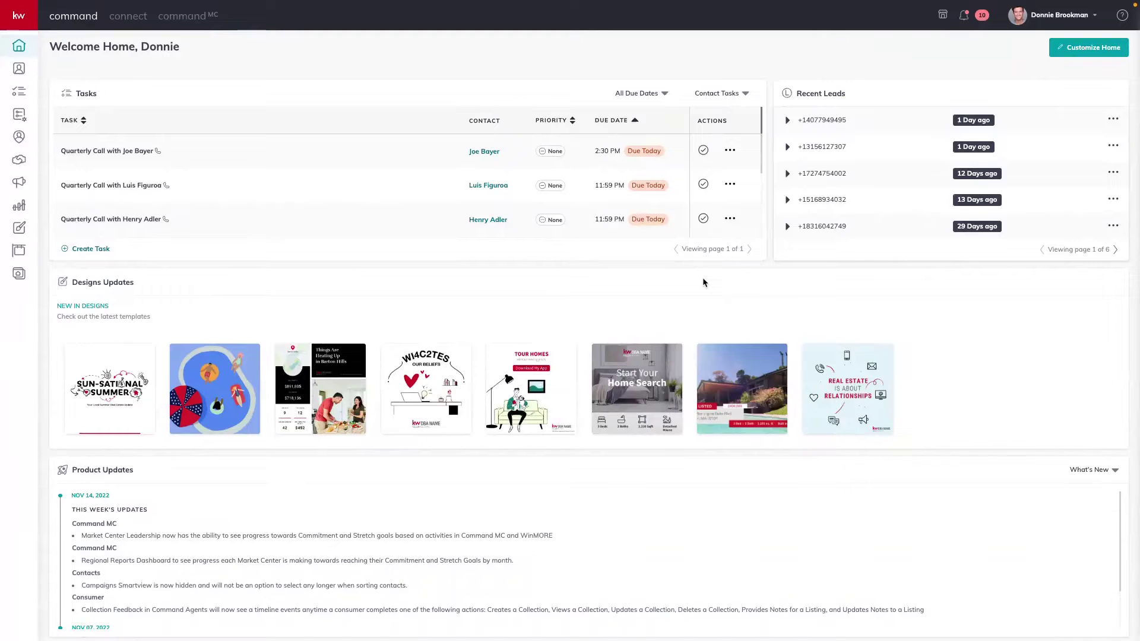
# Leave the home dashboard for the Designs page listing the saved designs.
pyautogui.click(19, 16)
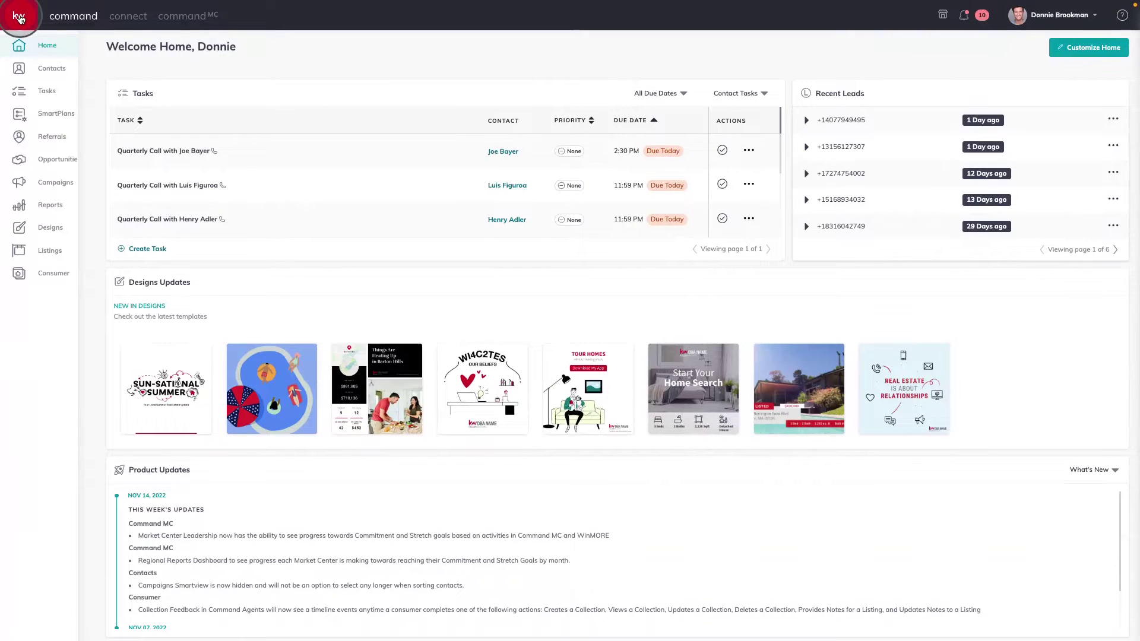
pyautogui.click(41, 230)
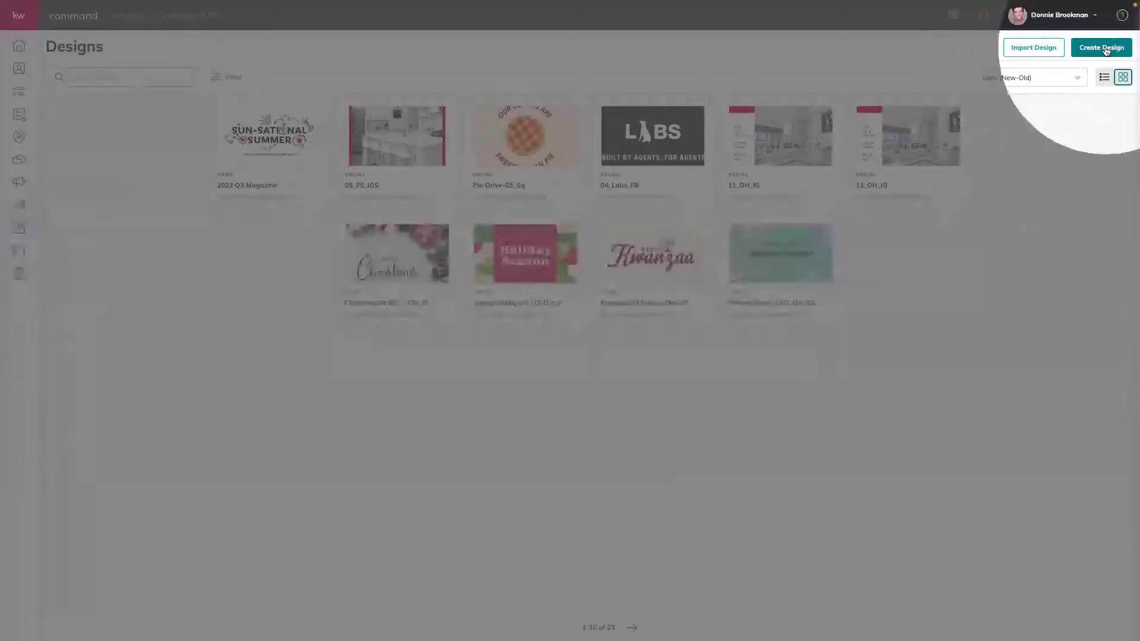
# Start a new Social design and show the Holiday December templates.
pyautogui.click(1105, 49)
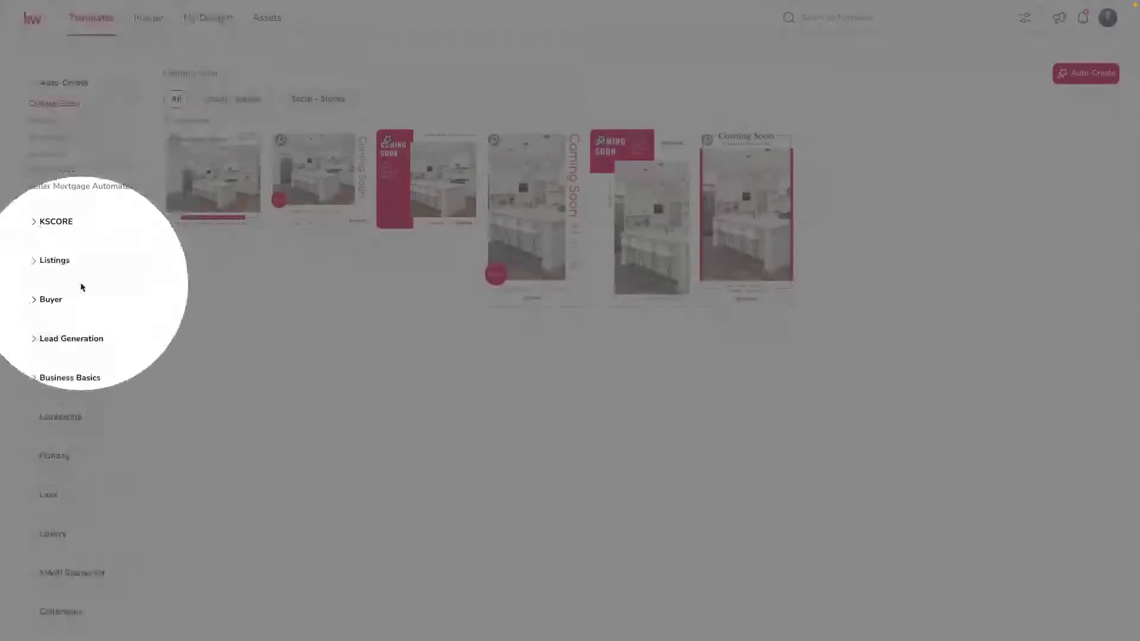
pyautogui.click(68, 458)
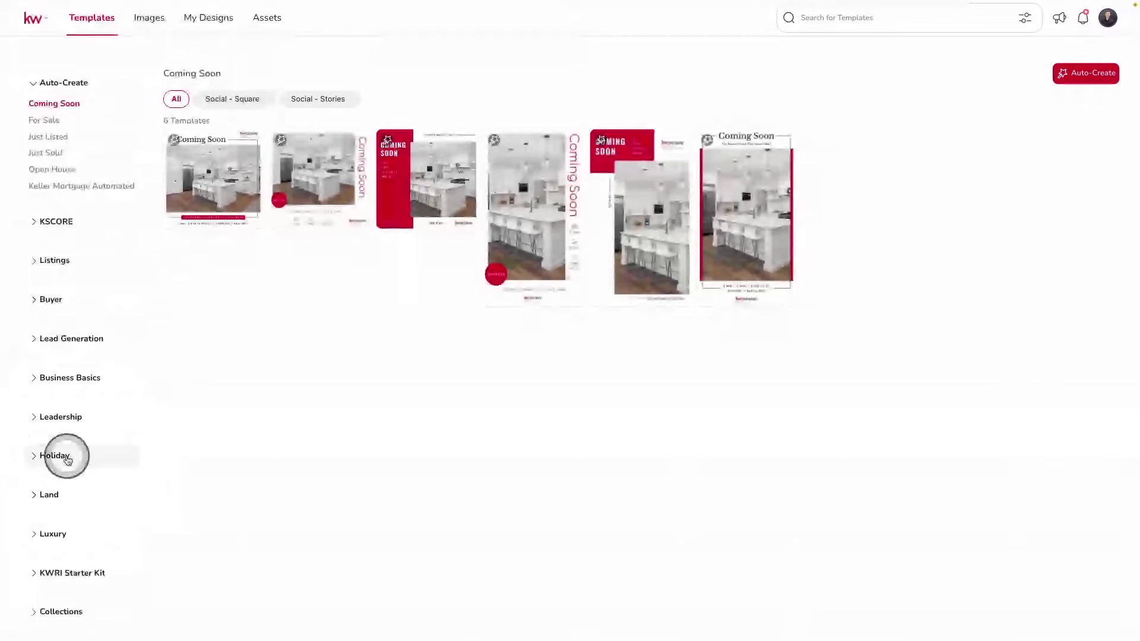
pyautogui.scroll(-3, 79, 468)
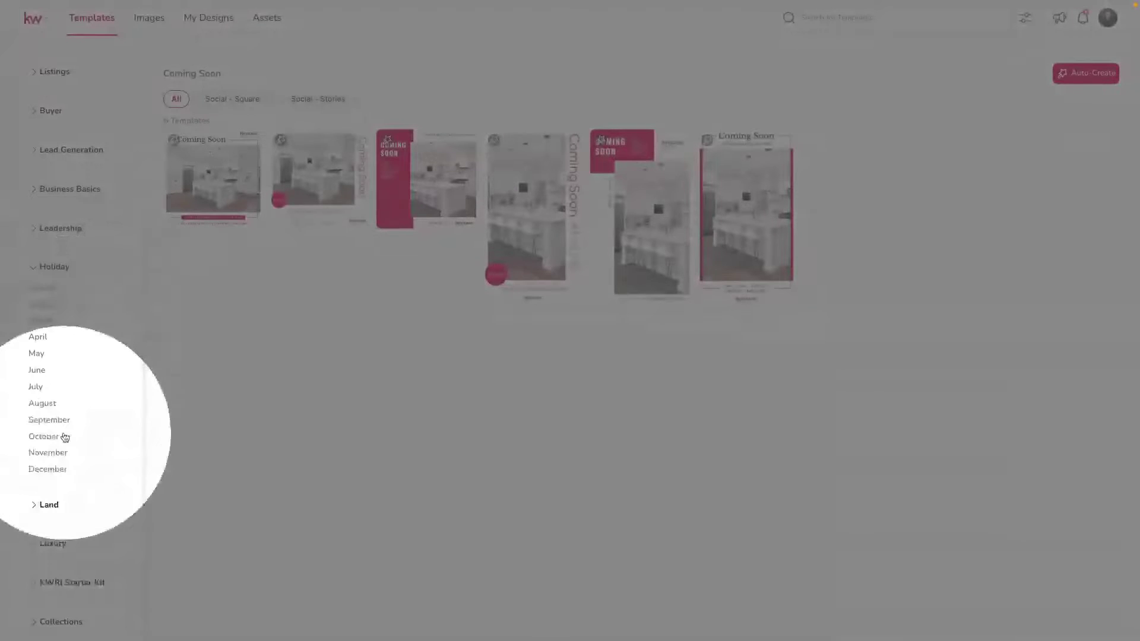
pyautogui.click(63, 470)
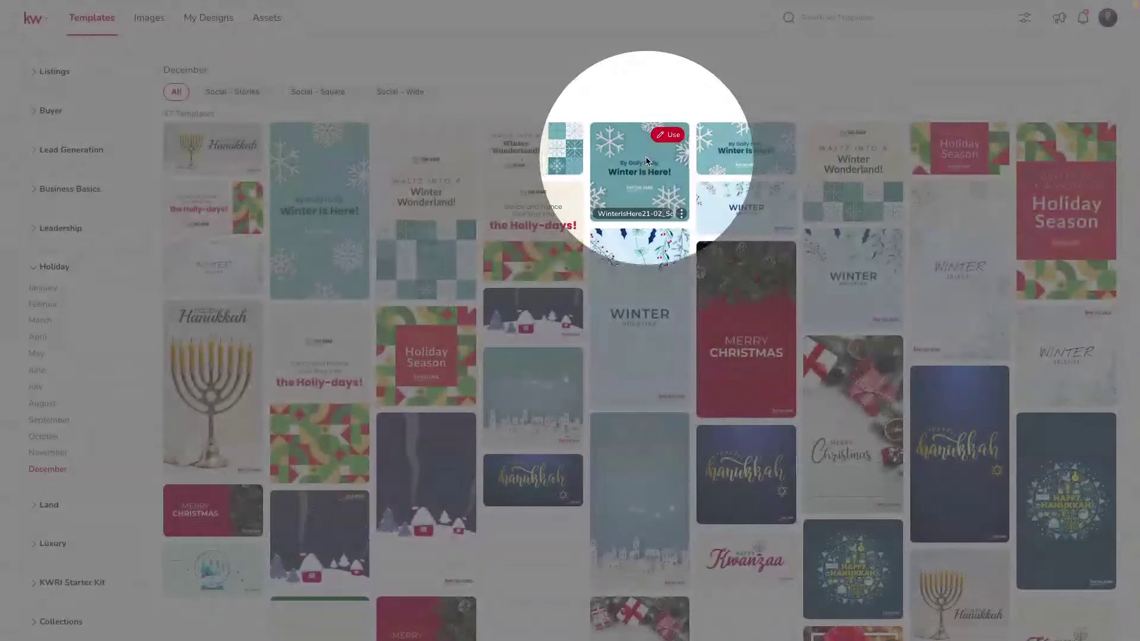
# Start from the Winter Is Here! template and move the agent's logo to the bottom.
pyautogui.click(661, 134)
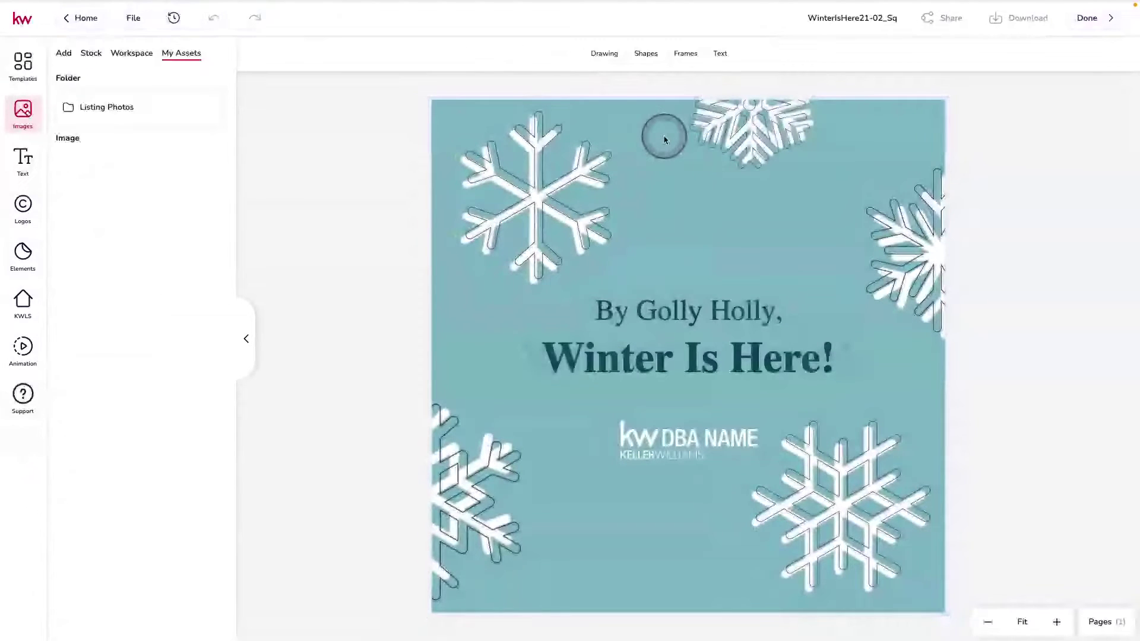
pyautogui.click(683, 440)
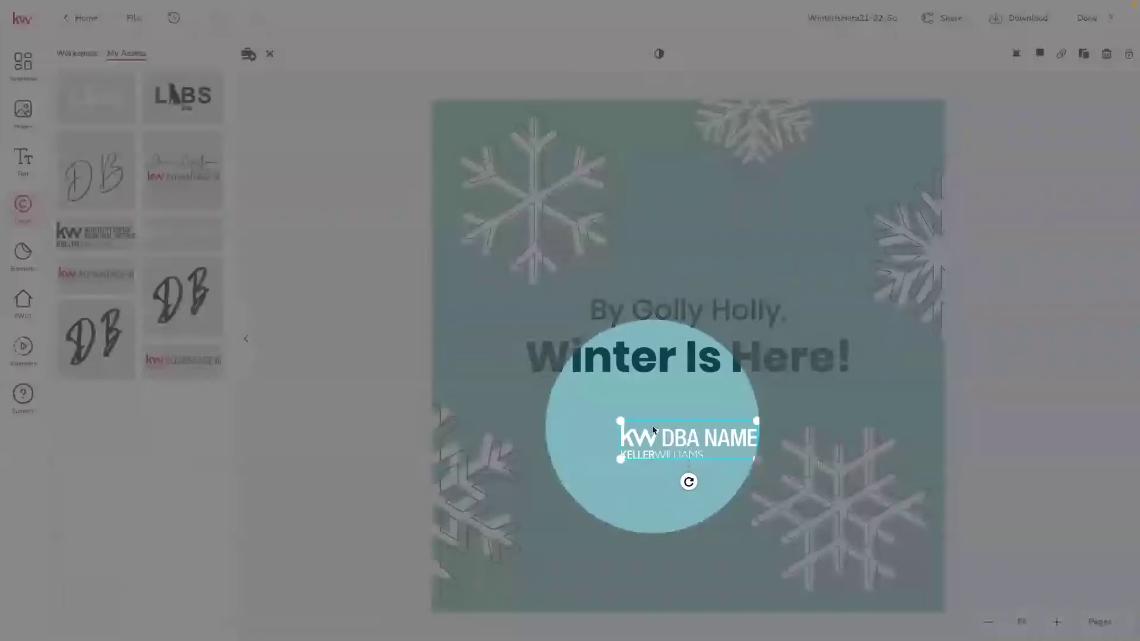
pyautogui.moveTo(172, 145)
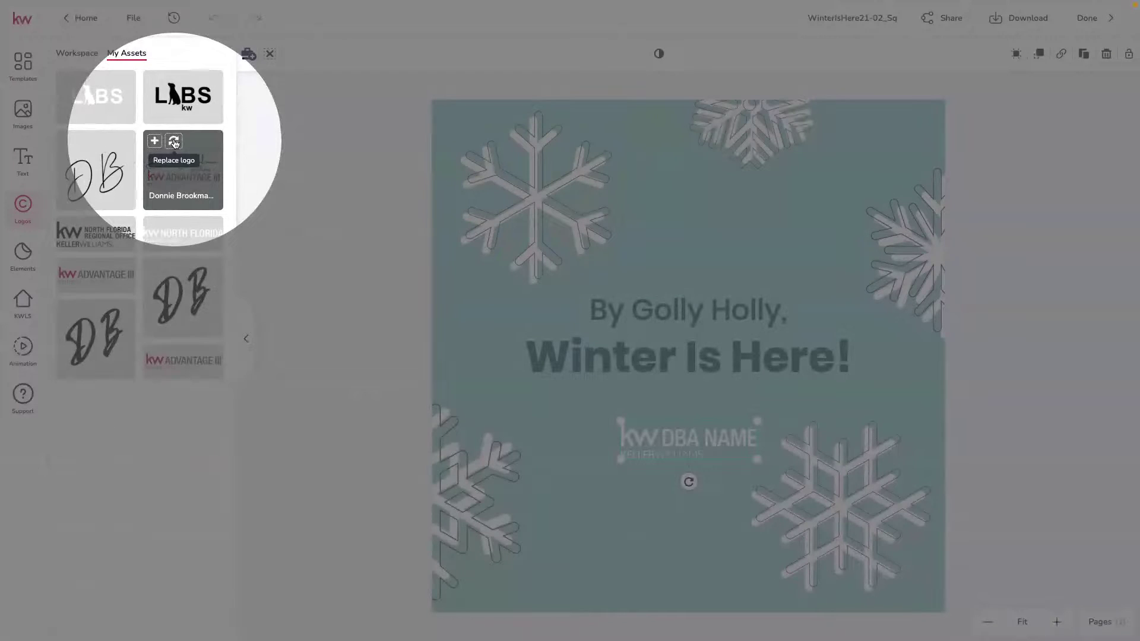
pyautogui.click(174, 143)
pyautogui.moveTo(686, 460); pyautogui.dragTo(693, 555)
pyautogui.click(1045, 255)
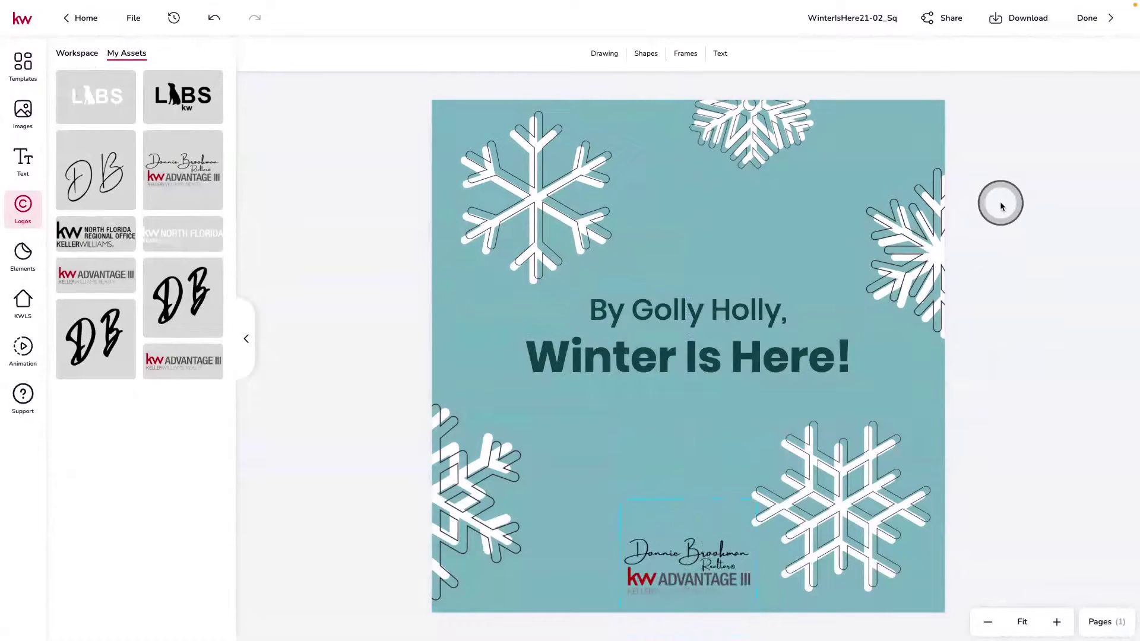
# Rename the design to WinterIsHere21-02_Sq_Dec 21 and finish editing.
pyautogui.click(896, 18)
pyautogui.write('_Dec 21')
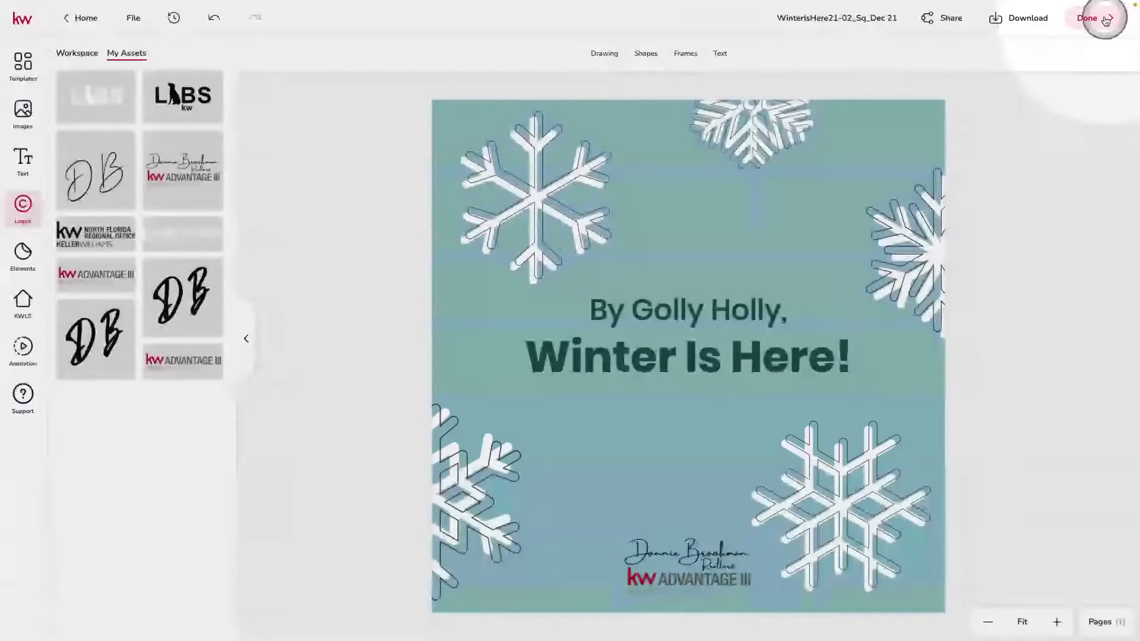
pyautogui.click(1106, 20)
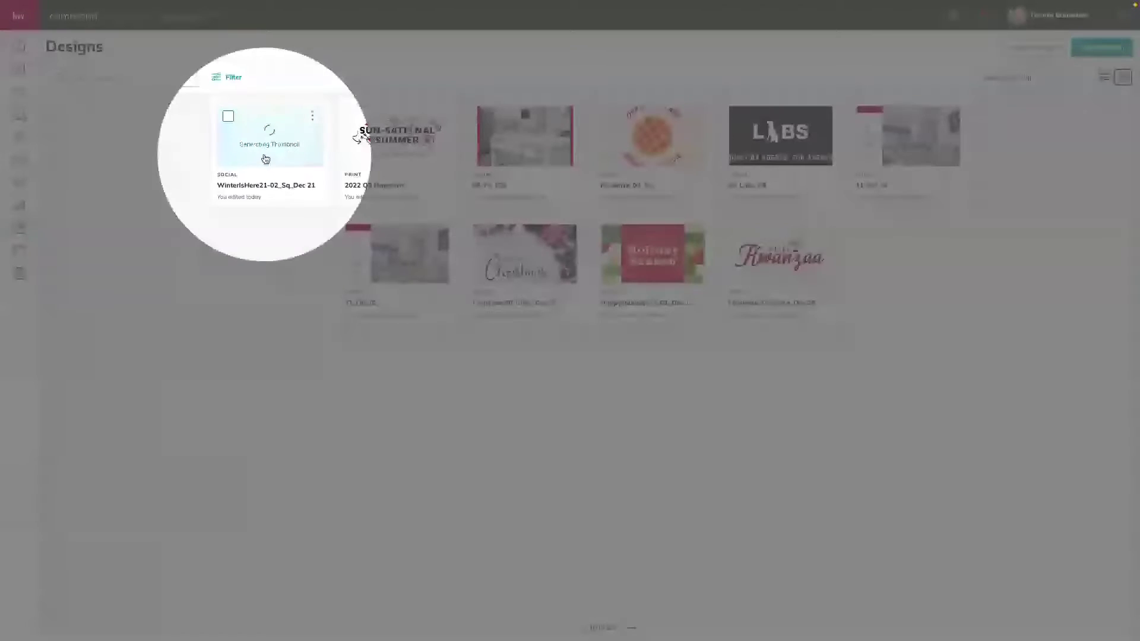
# Open the Campaigns Social Posts calendar showing November 13–19.
pyautogui.click(265, 159)
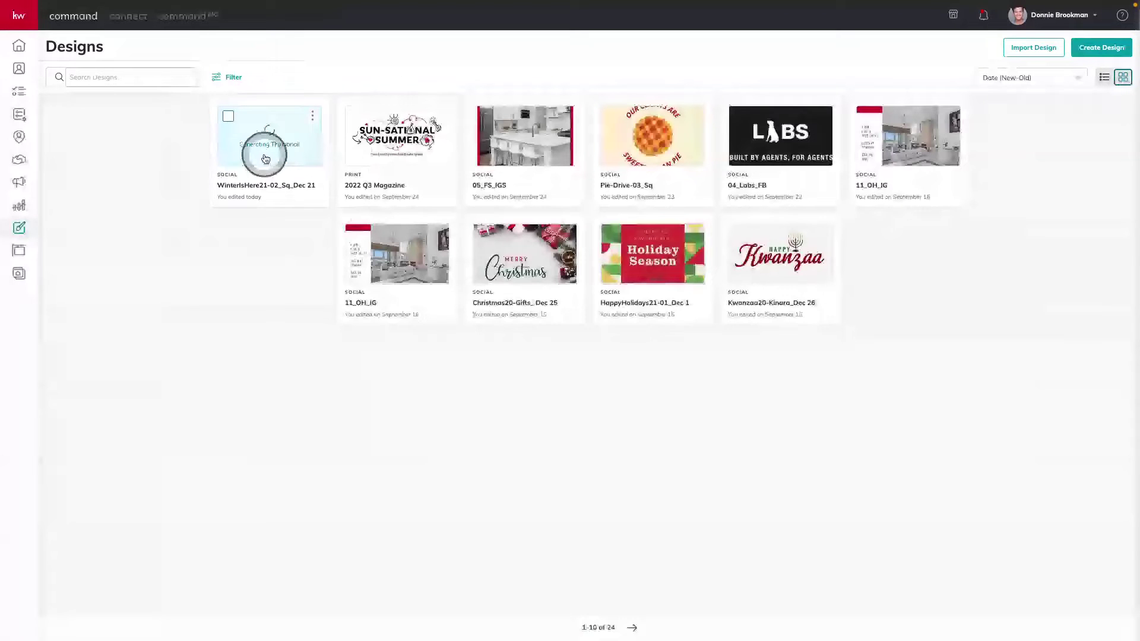
pyautogui.click(18, 17)
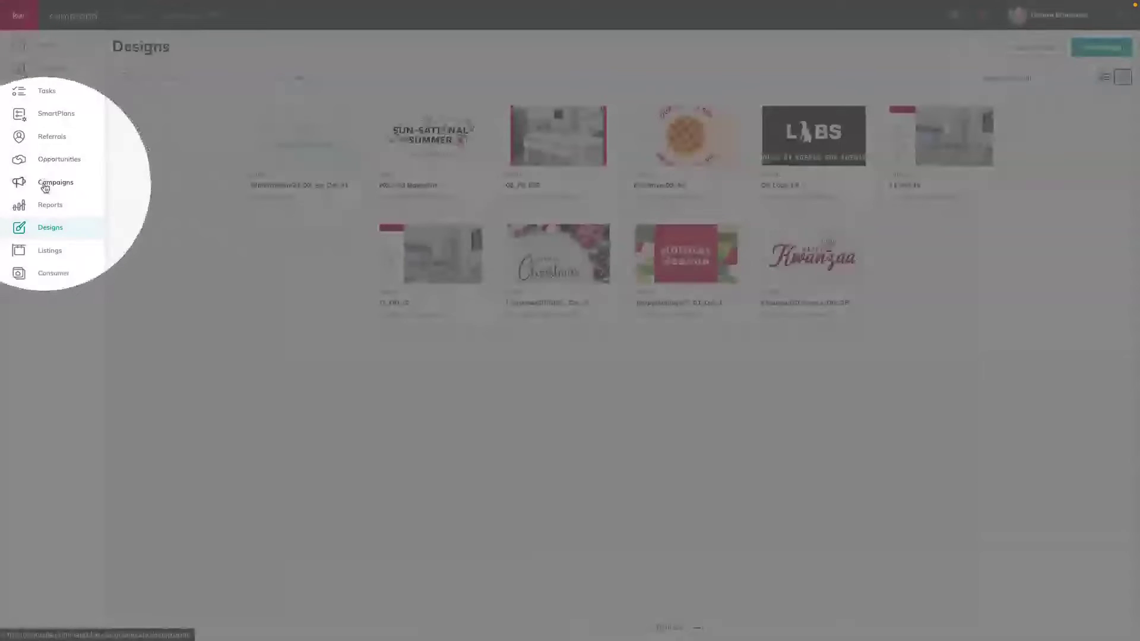
pyautogui.click(44, 190)
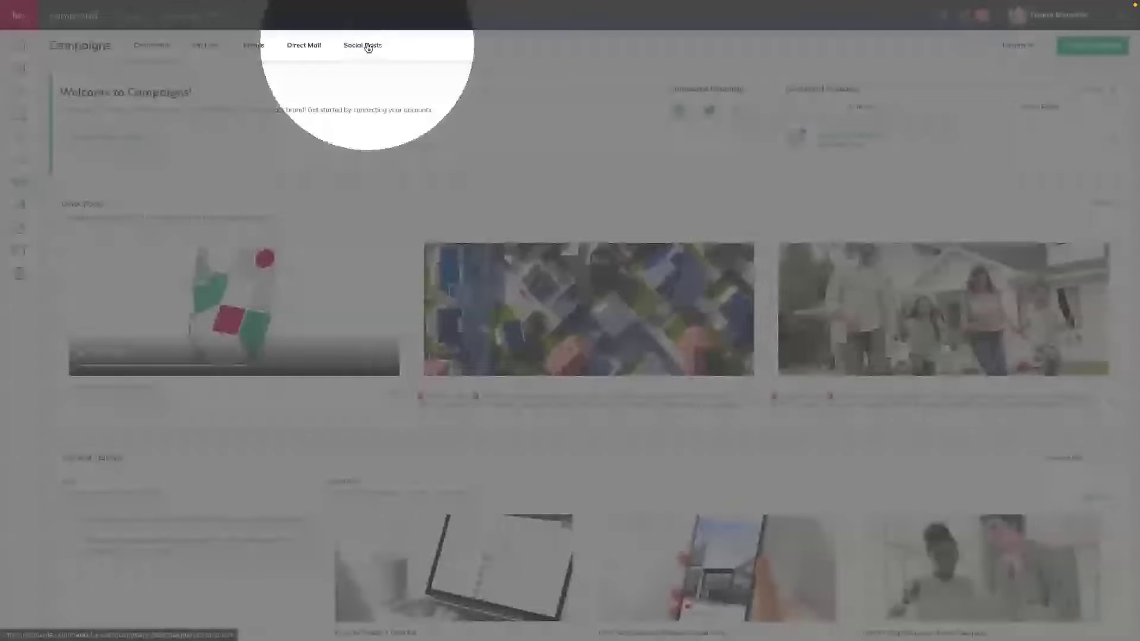
pyautogui.click(368, 46)
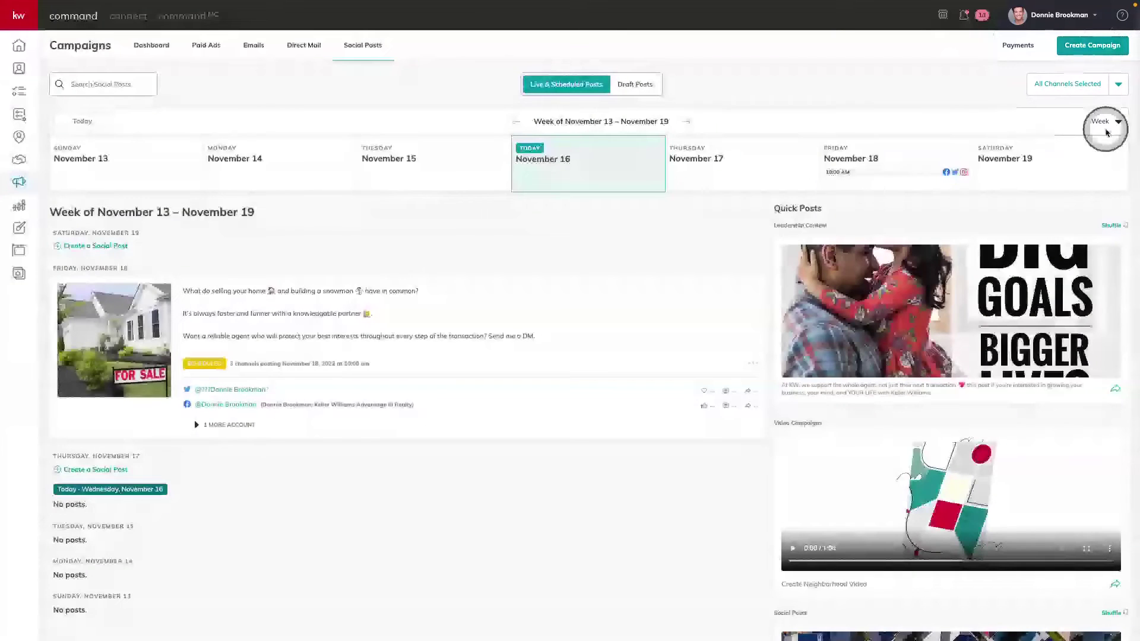
pyautogui.click(1107, 132)
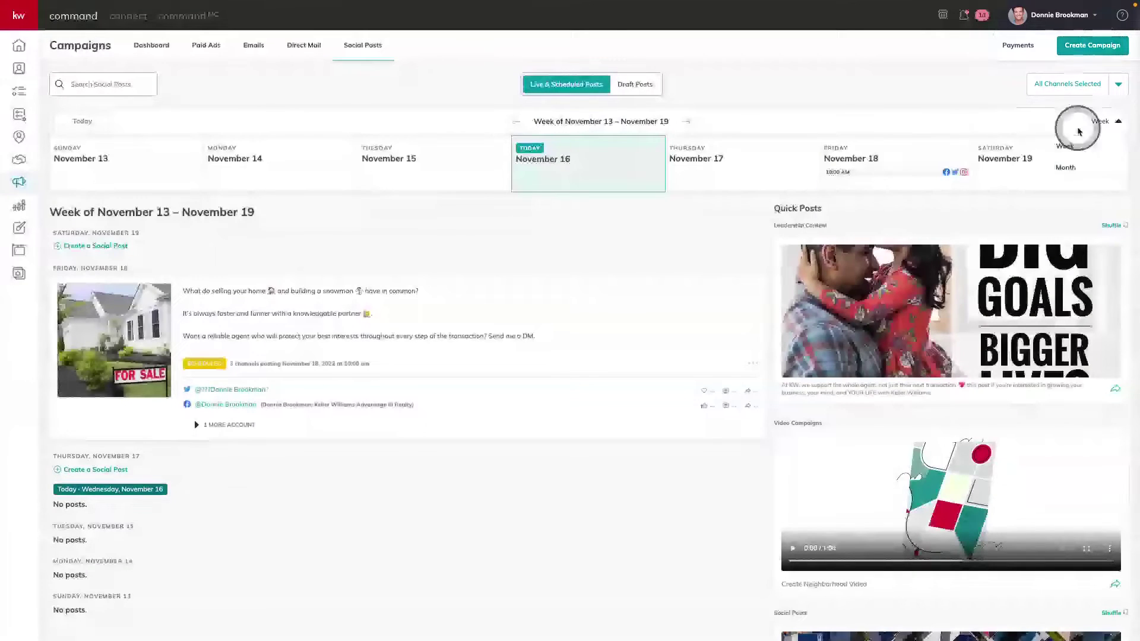
# Switch the calendar to November 2022 month view and review the November 11 post's accounts.
pyautogui.click(1067, 168)
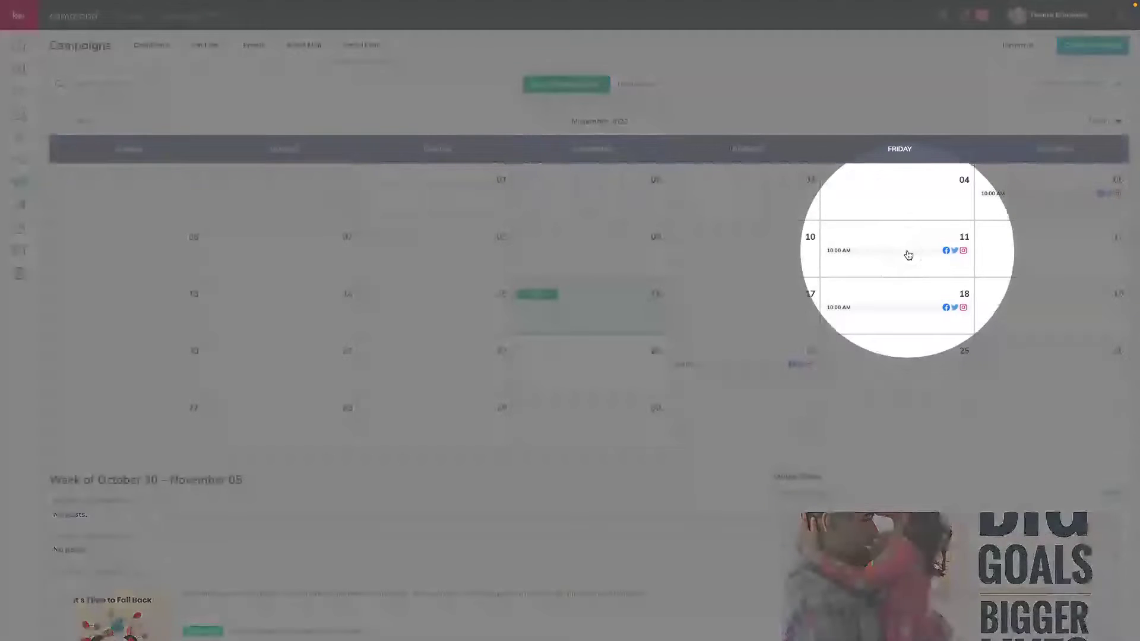
pyautogui.click(908, 254)
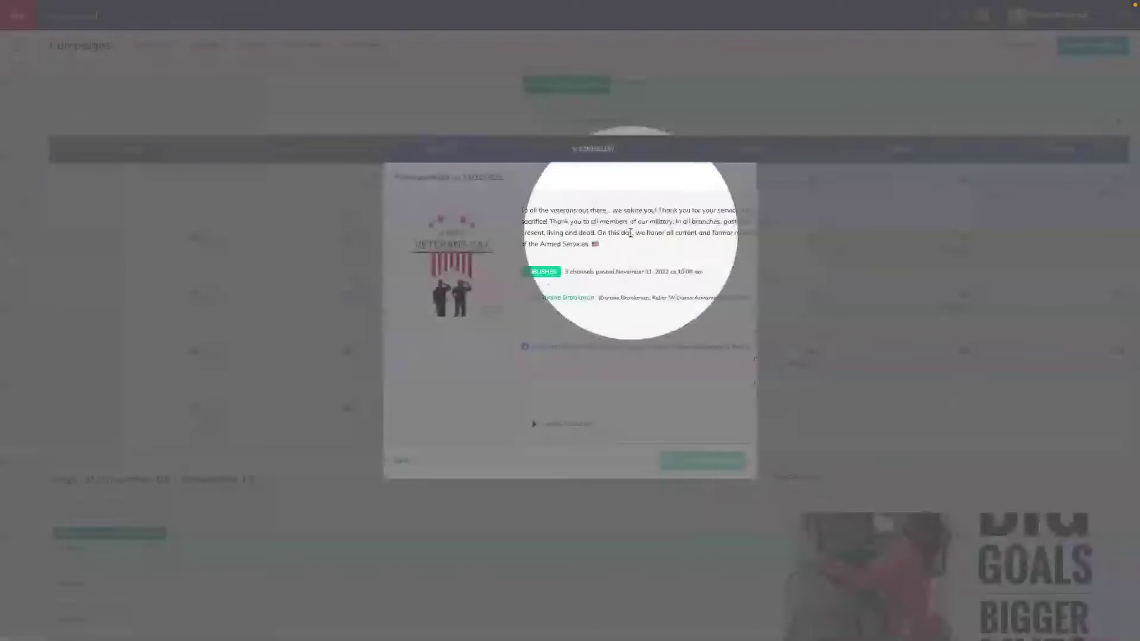
pyautogui.click(541, 448)
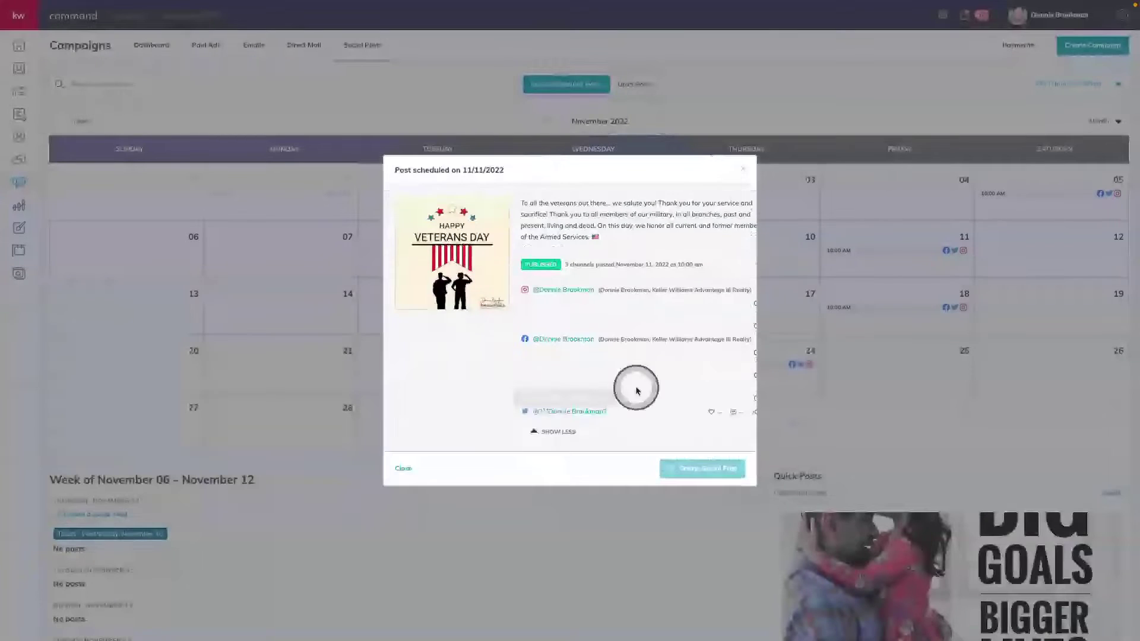
pyautogui.scroll(-2, 656, 379)
pyautogui.scroll(2, 655, 379)
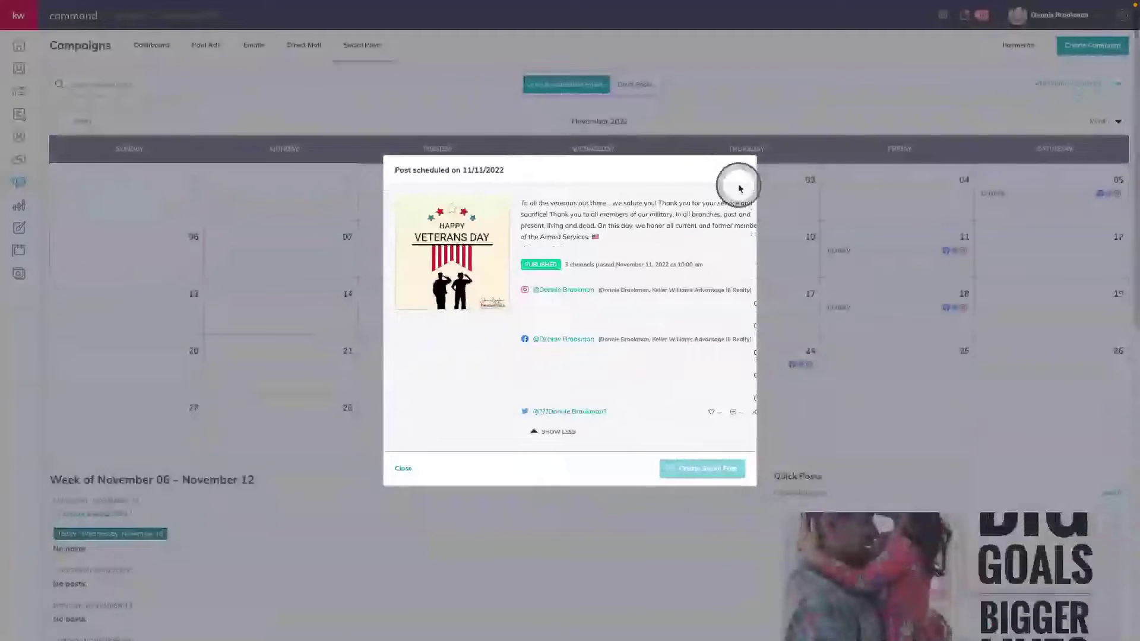
pyautogui.click(743, 169)
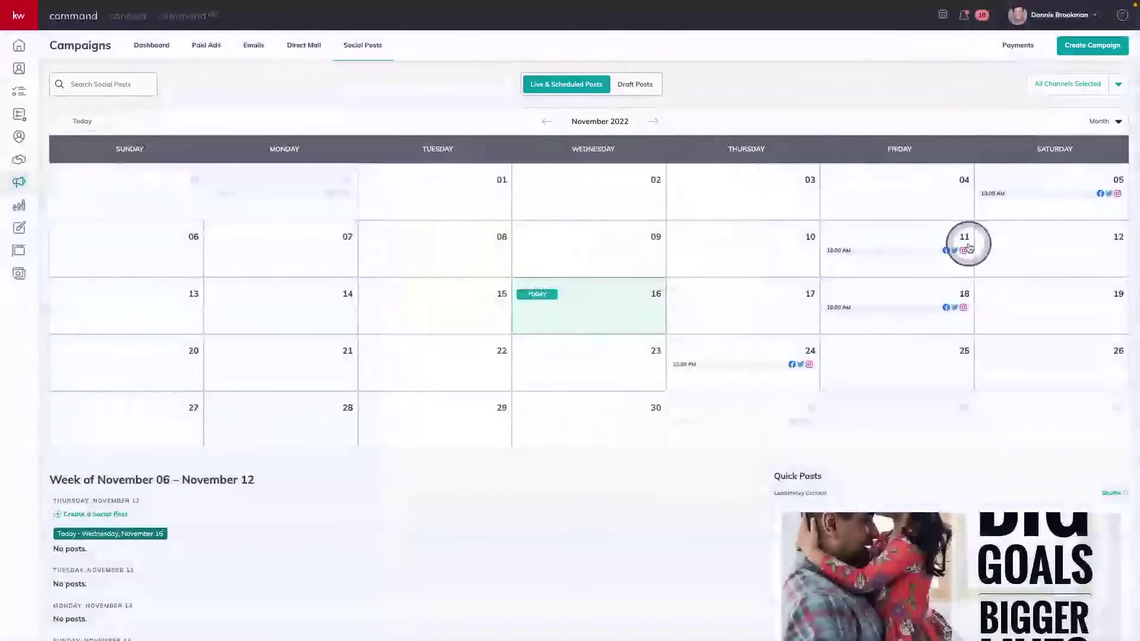
pyautogui.moveTo(943, 263)
pyautogui.mouseDown()
pyautogui.moveTo(968, 265)
pyautogui.moveTo(979, 250)
pyautogui.moveTo(957, 240)
pyautogui.mouseUp()
# Move the social posts calendar forward to December 2022.
pyautogui.click(944, 239)
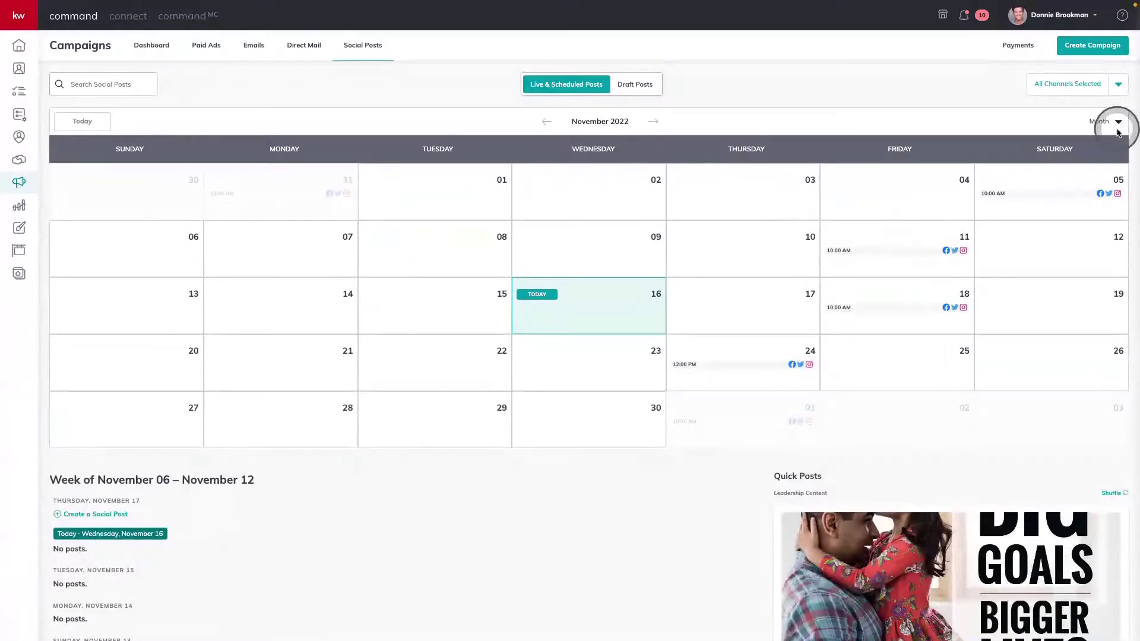
pyautogui.click(1115, 122)
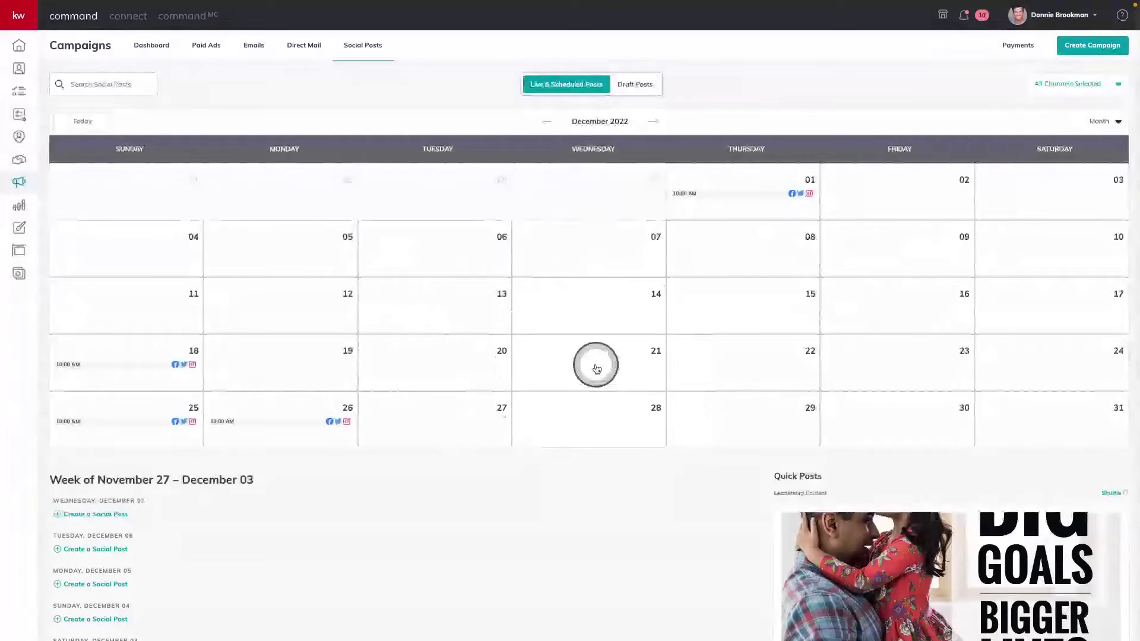
# Start a December 21 post and add the Instagram and Twitter accounts alongside Facebook.
pyautogui.click(597, 369)
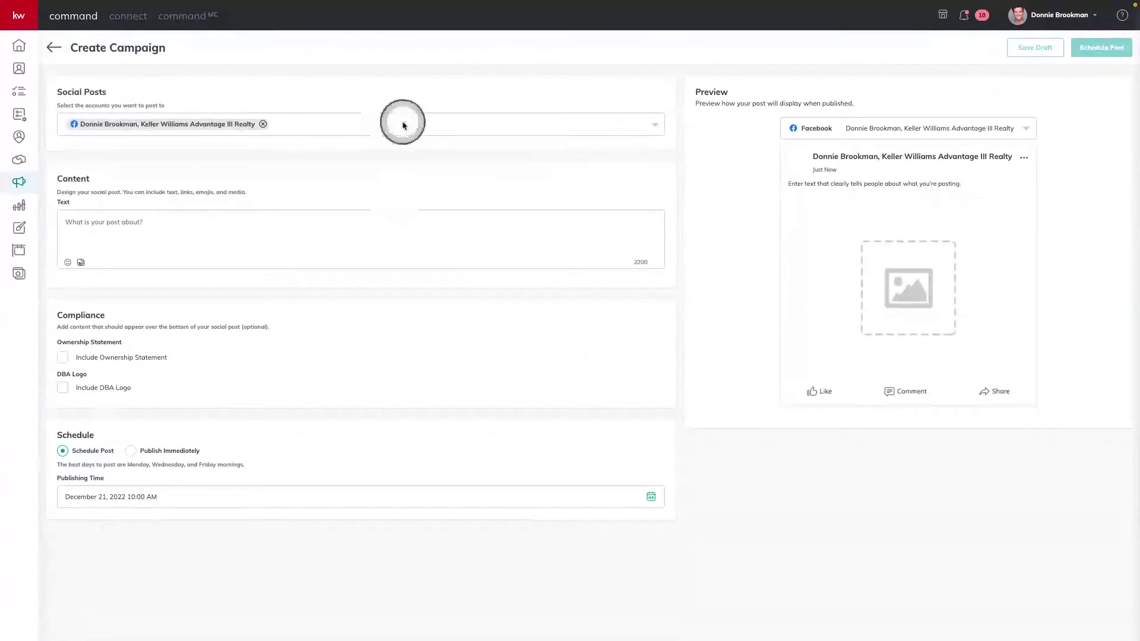
pyautogui.click(403, 126)
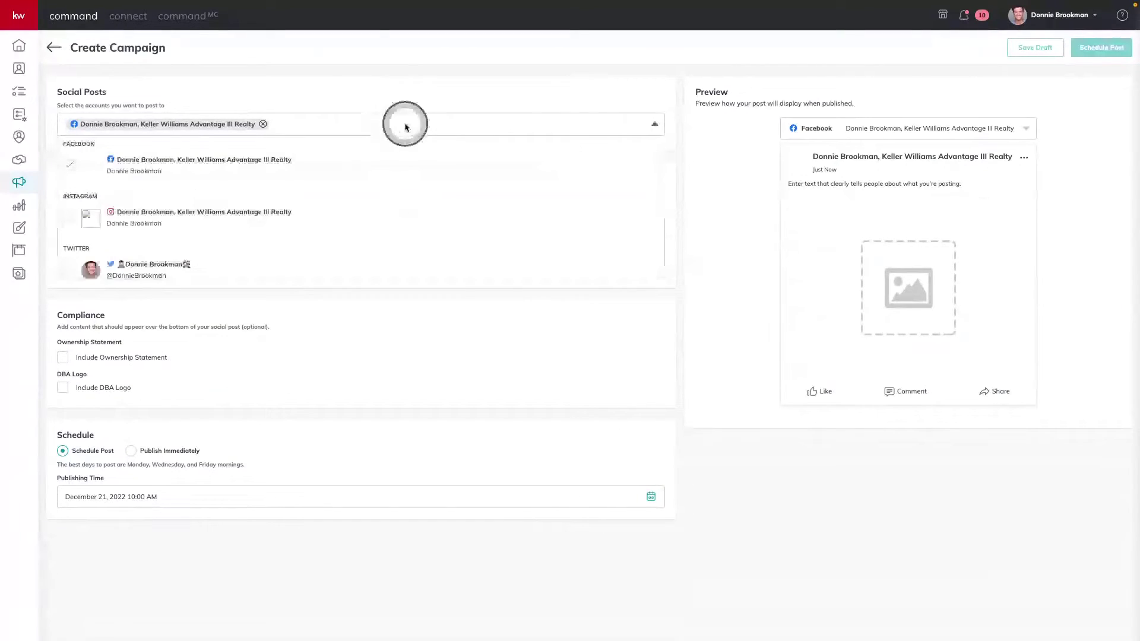
pyautogui.click(71, 218)
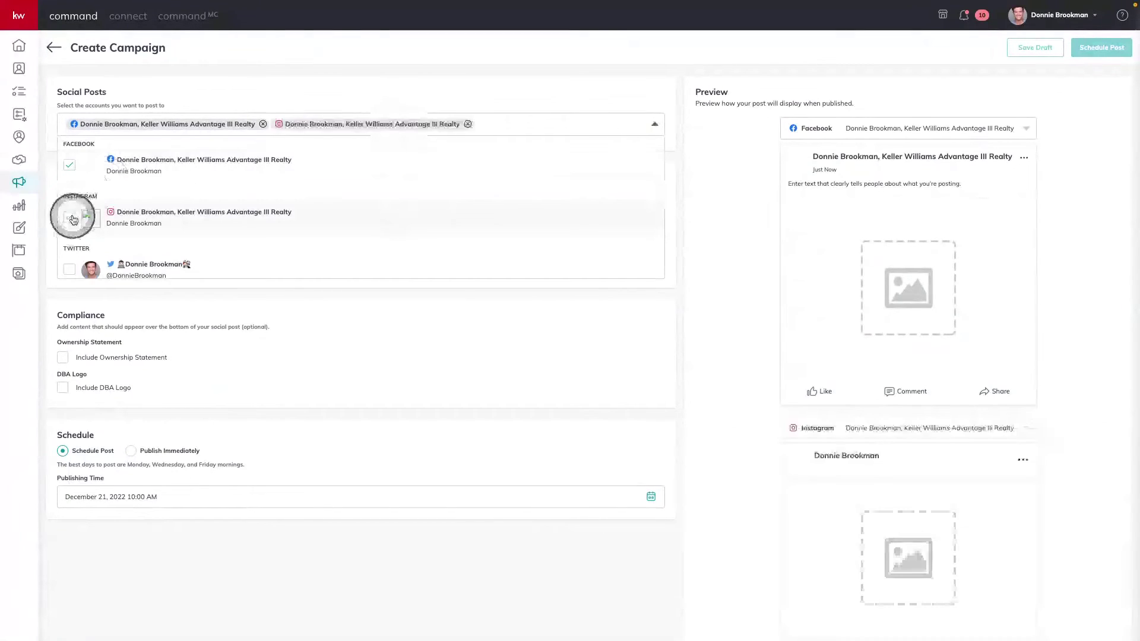
pyautogui.click(69, 269)
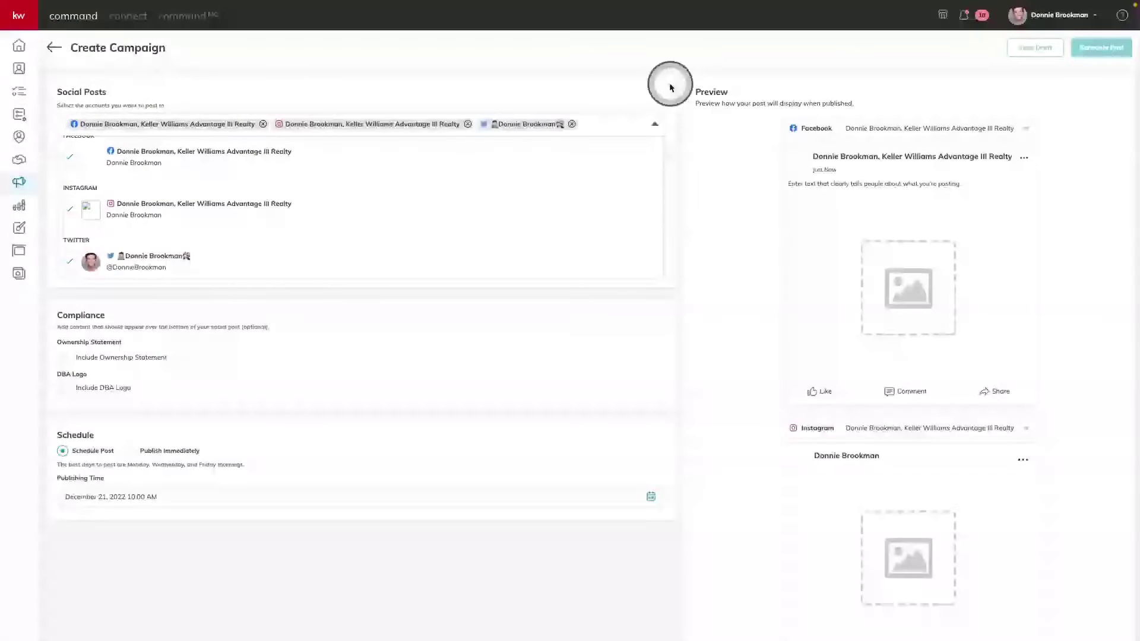
pyautogui.click(673, 89)
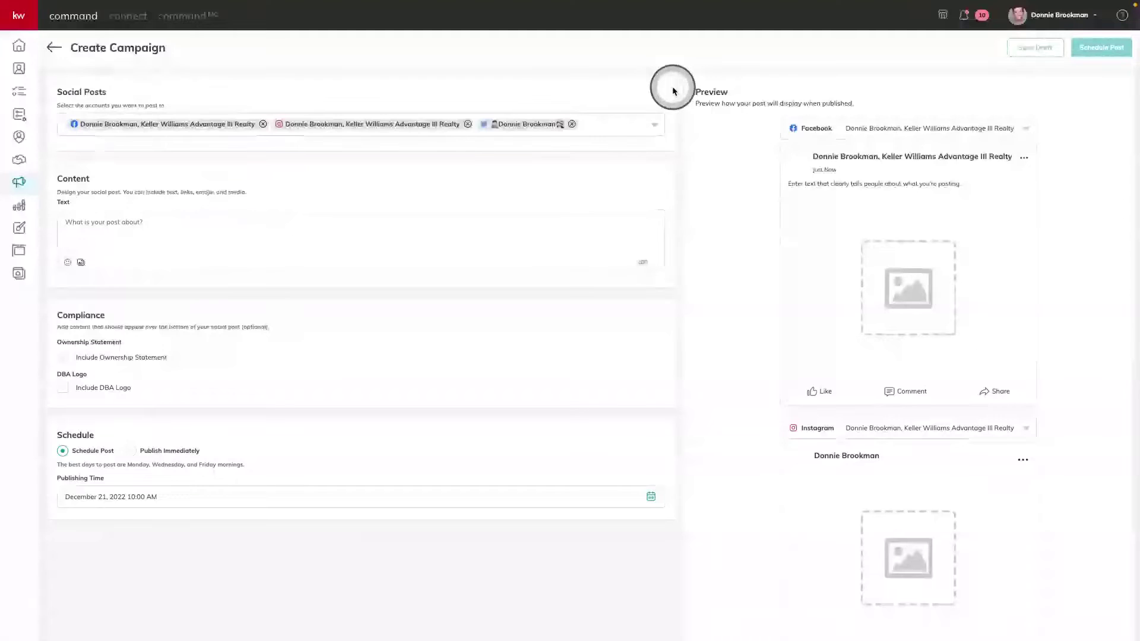
# Write the winter traditions question and insert a snowflake emoji found by searching 'Snow'.
pyautogui.click(220, 229)
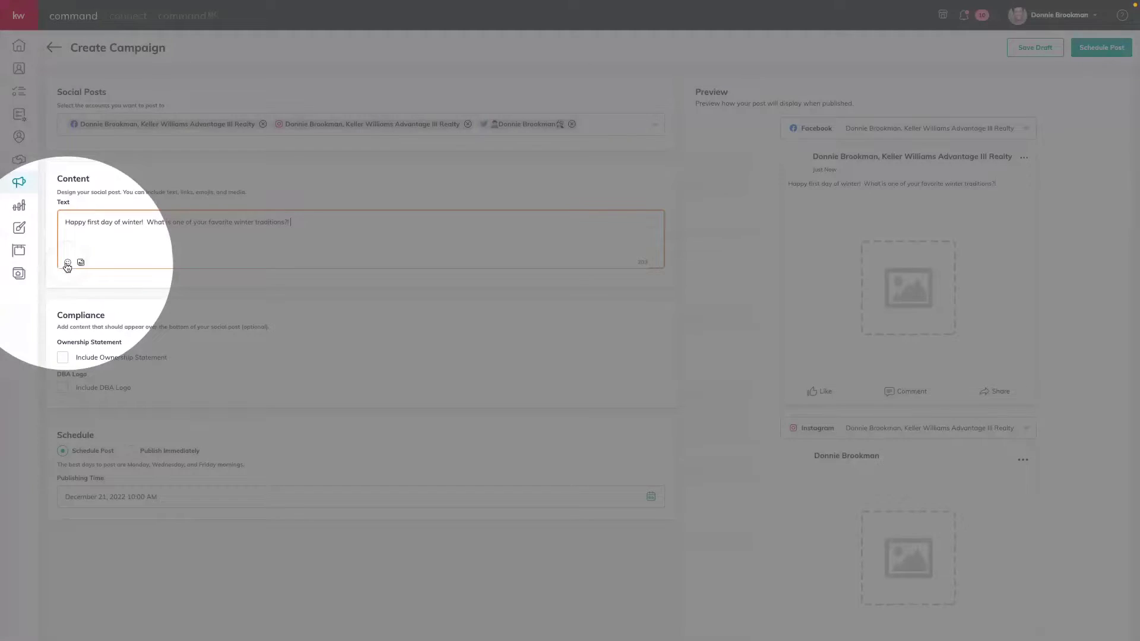
pyautogui.click(67, 263)
pyautogui.click(101, 295)
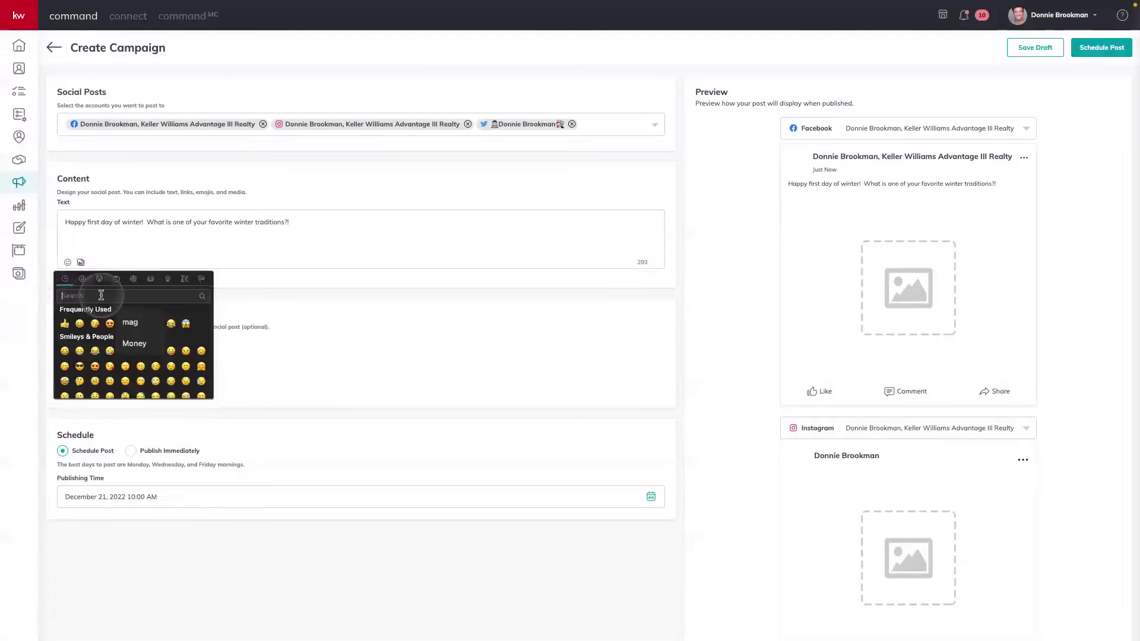
pyautogui.write('Snow')
pyautogui.click(105, 328)
pyautogui.click(326, 227)
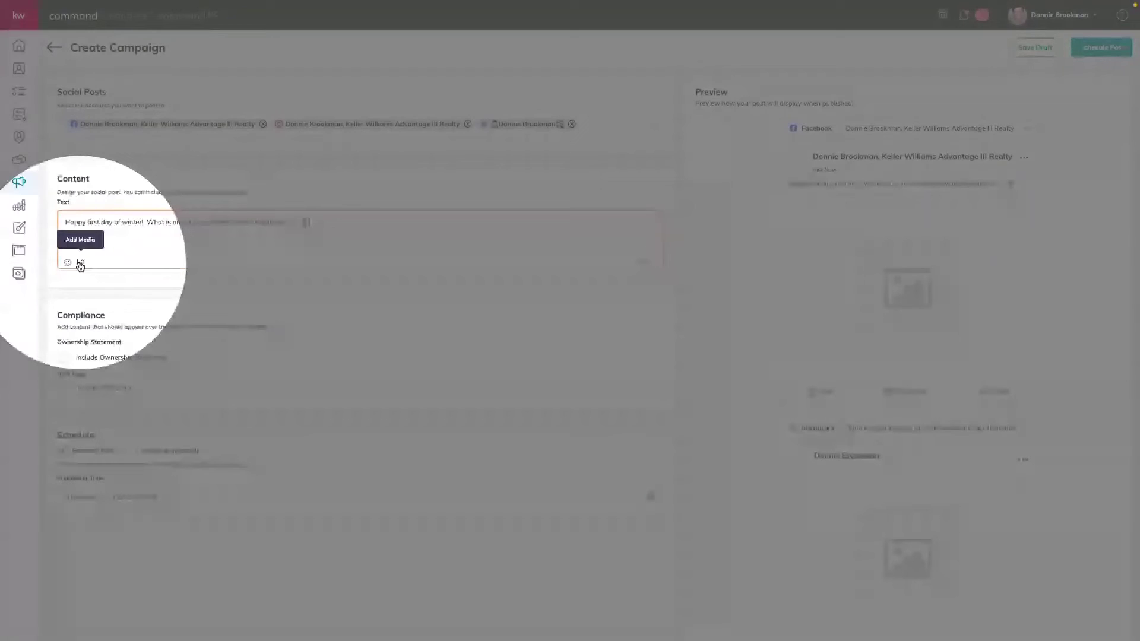
pyautogui.click(80, 264)
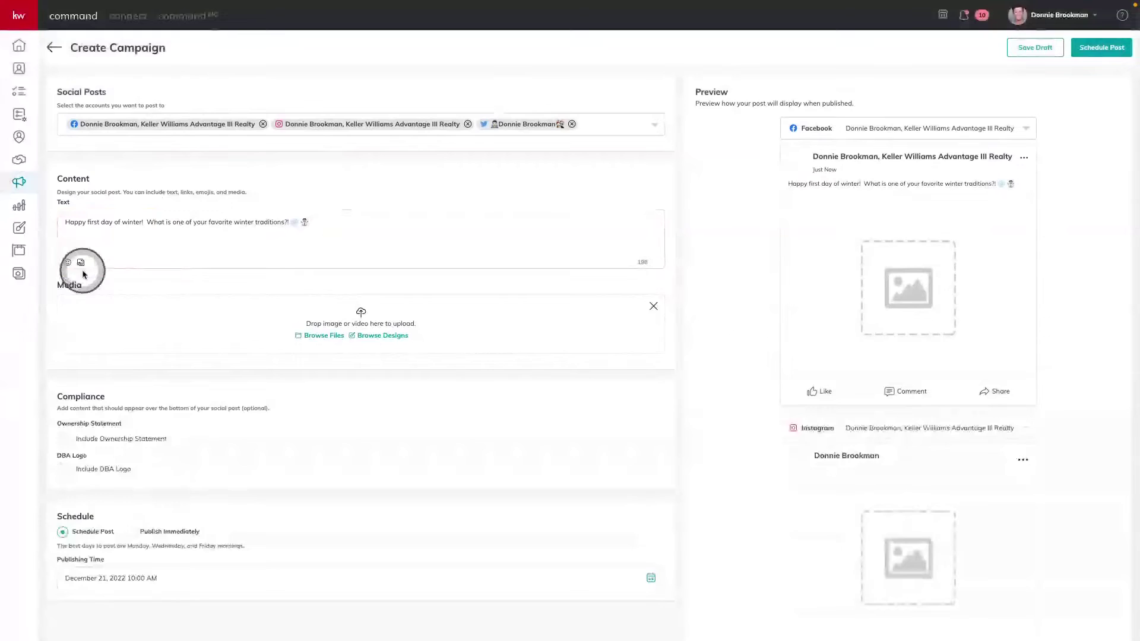
# Show the Media drop zone beneath the post text.
pyautogui.click(358, 330)
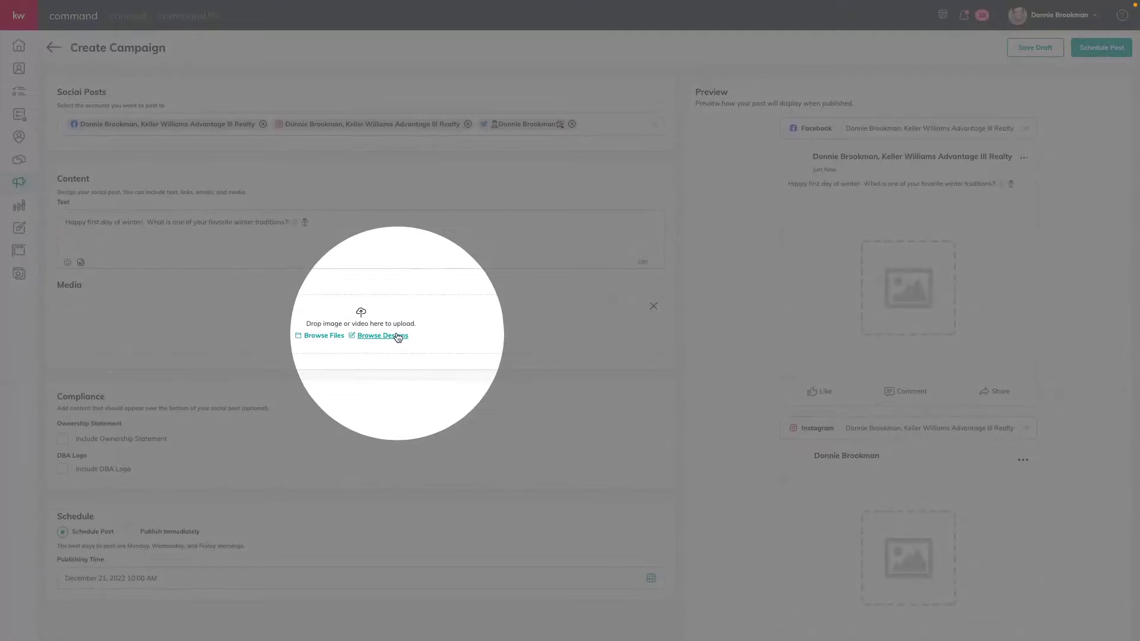
# Attach the Winter Is Here! design from saved designs with a square crop.
pyautogui.click(378, 338)
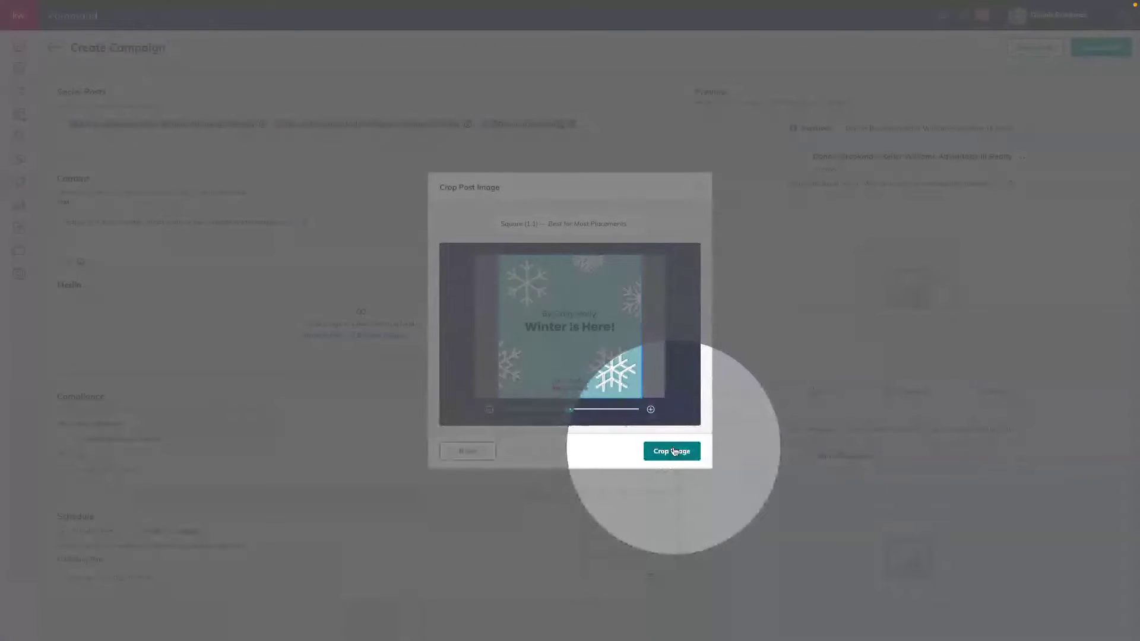
pyautogui.click(673, 451)
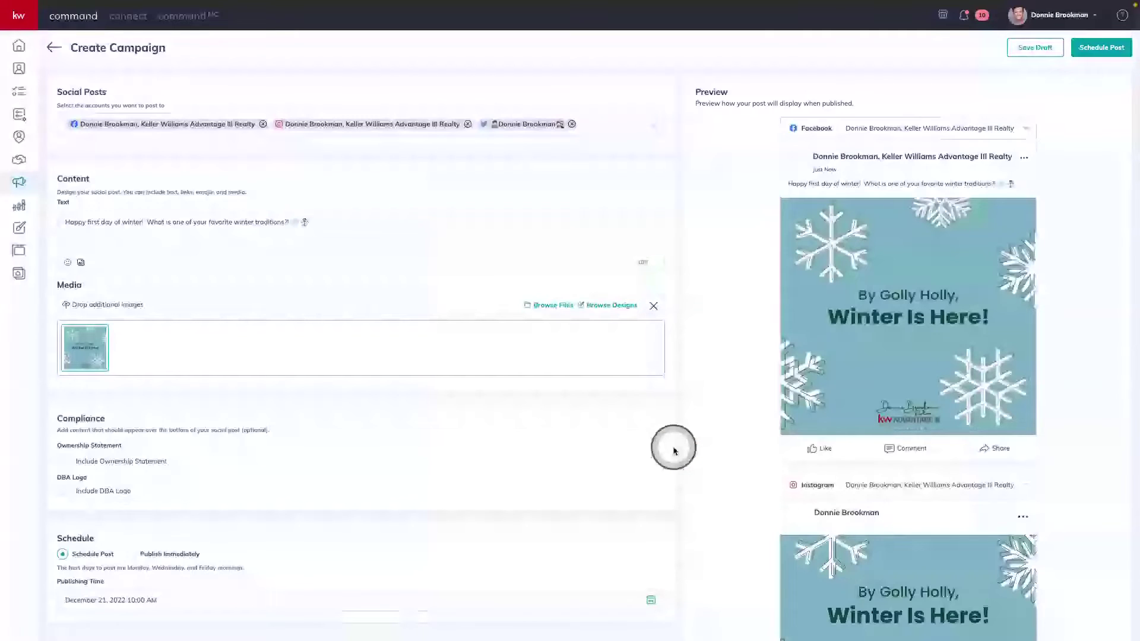
pyautogui.scroll(-6, 750, 338)
pyautogui.scroll(-1, 750, 338)
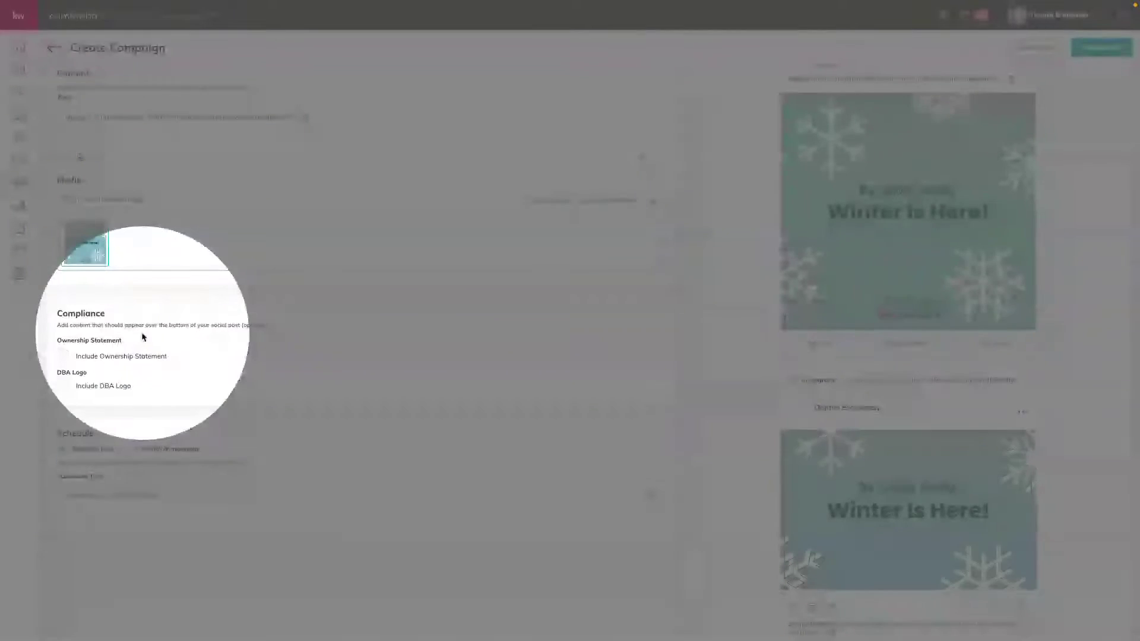
pyautogui.click(73, 354)
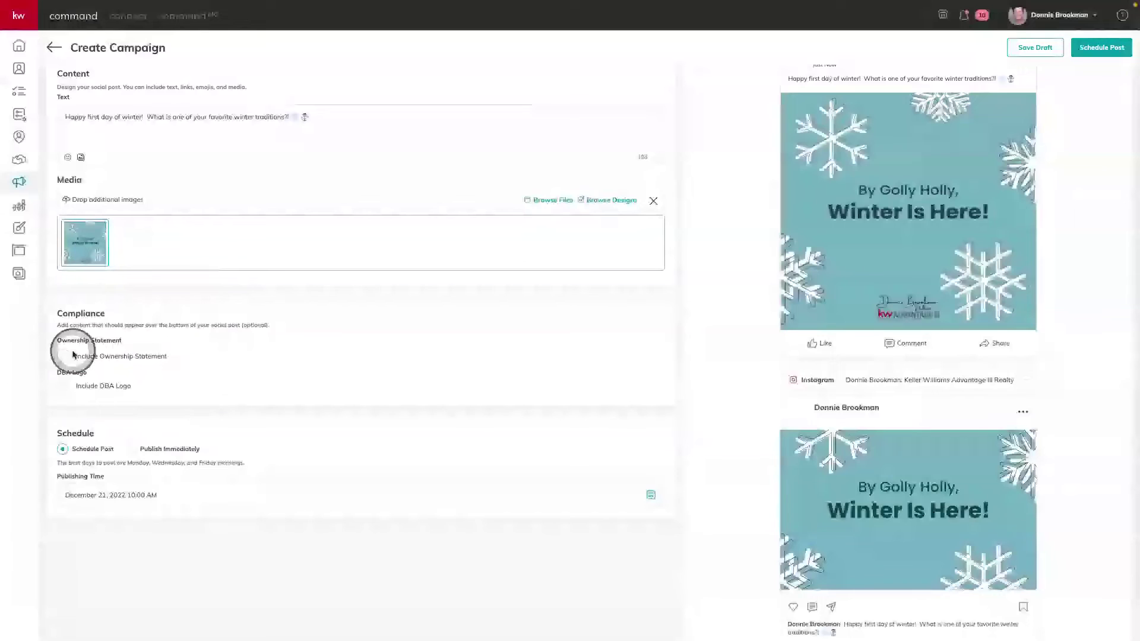
pyautogui.click(72, 355)
pyautogui.moveTo(66, 377); pyautogui.dragTo(267, 377)
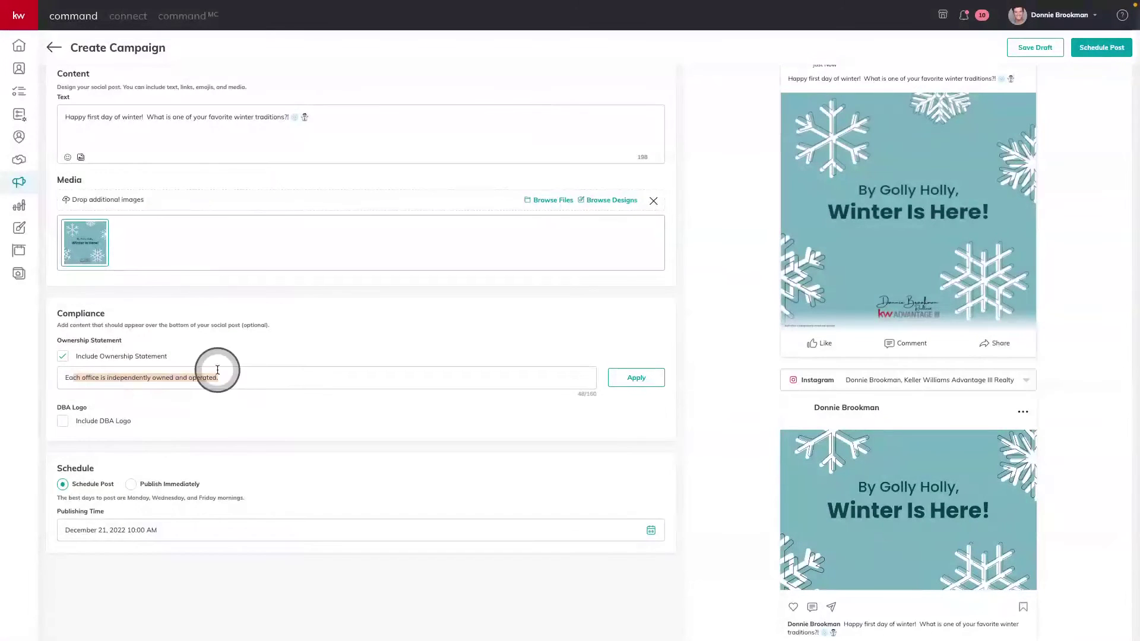
pyautogui.click(62, 357)
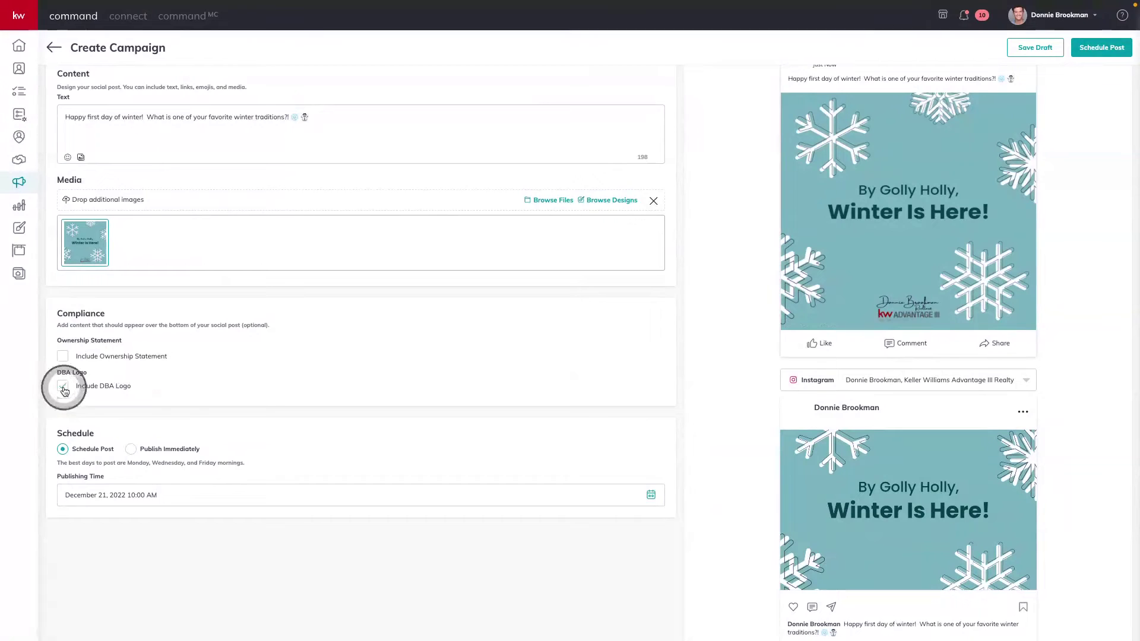
pyautogui.click(63, 386)
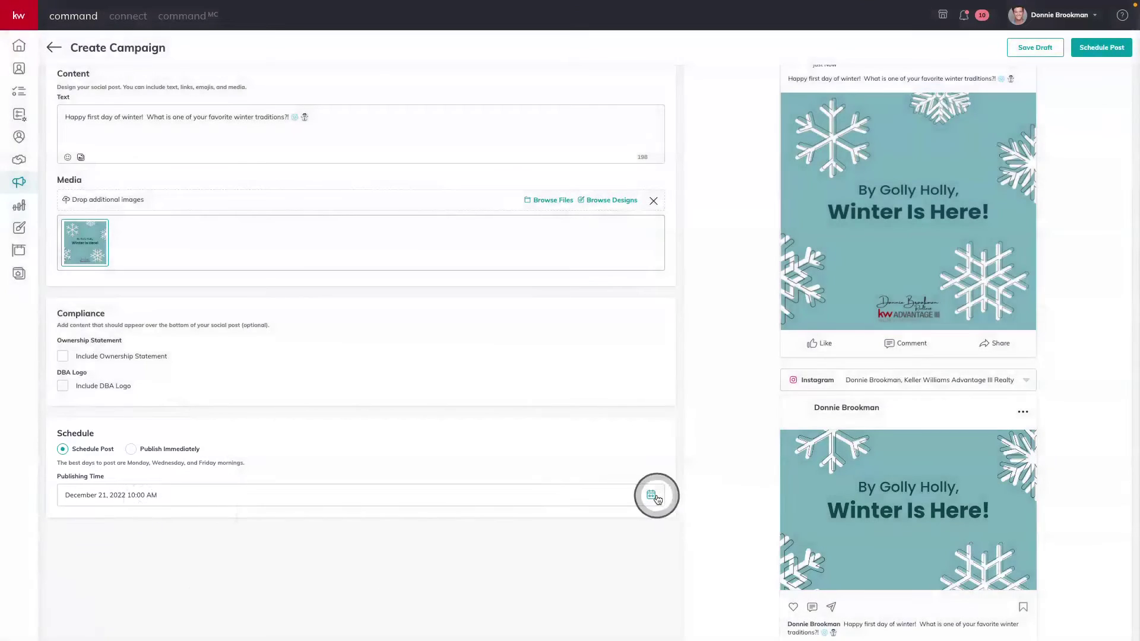
# Set publishing time to December 21, 2022 at 12:00 PM and schedule the post.
pyautogui.click(652, 496)
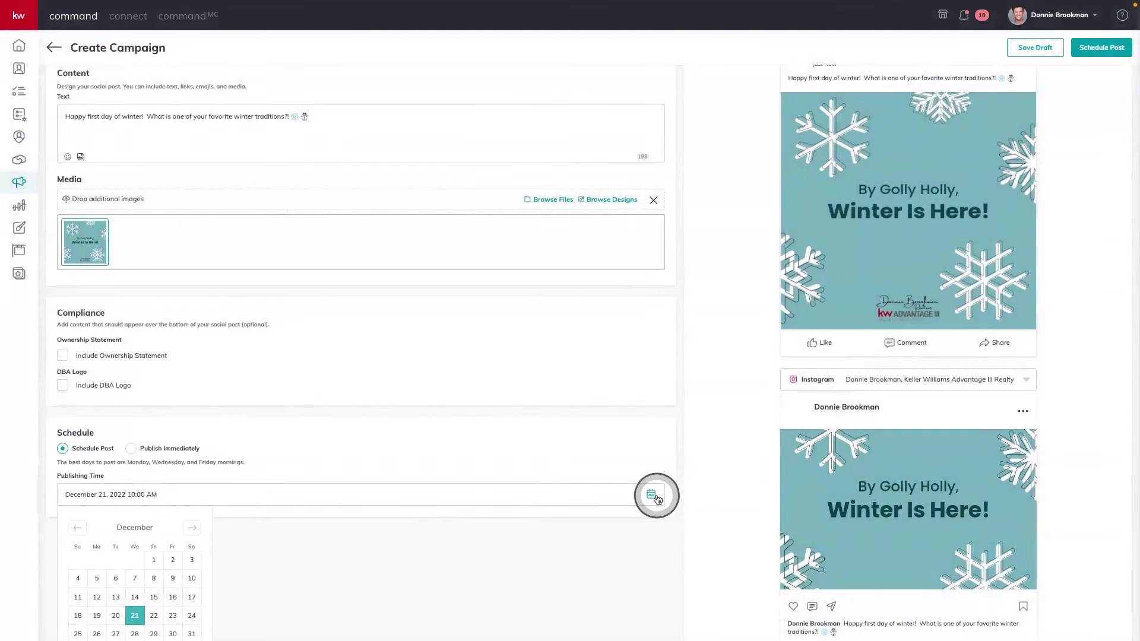
pyautogui.scroll(-4, 656, 498)
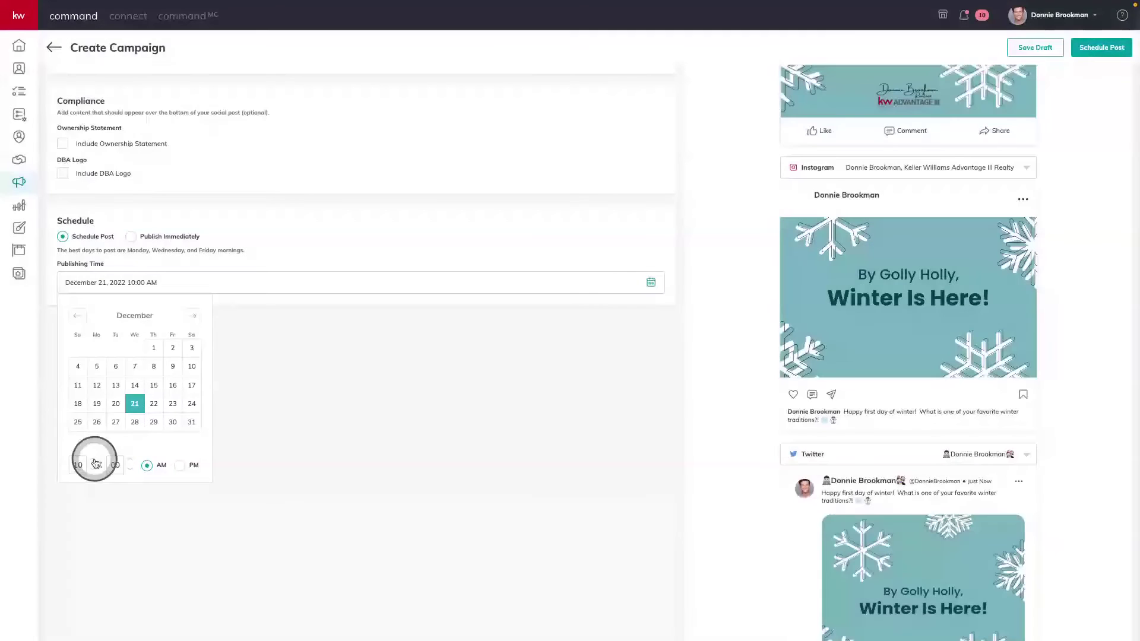
pyautogui.click(92, 458)
pyautogui.click(97, 458)
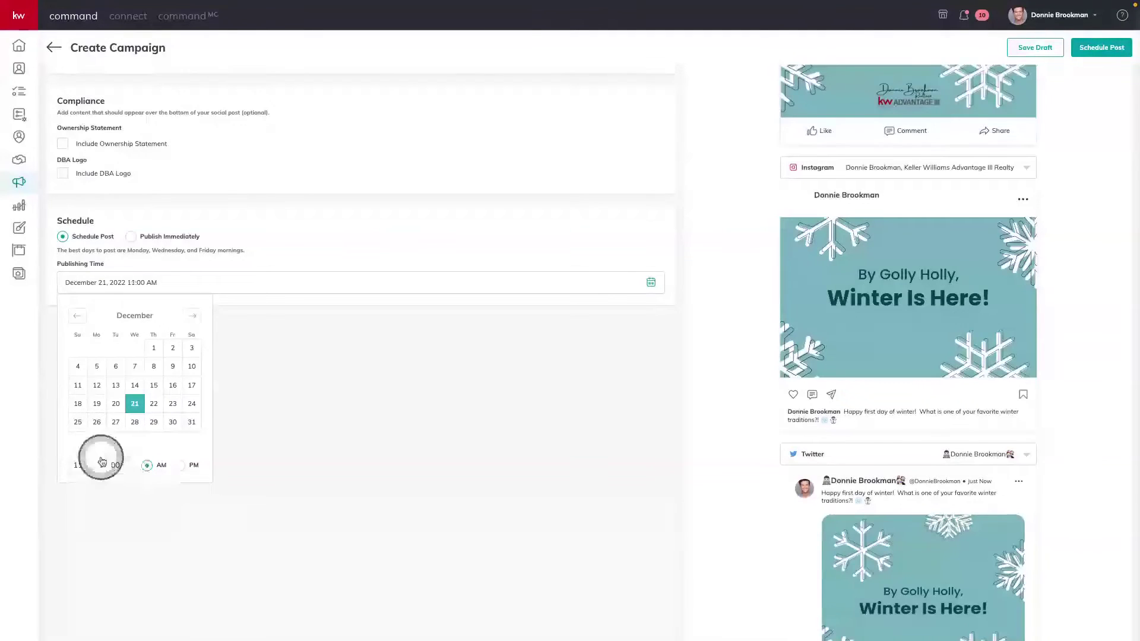
pyautogui.click(330, 418)
pyautogui.scroll(2, 330, 419)
pyautogui.scroll(1, 1089, 132)
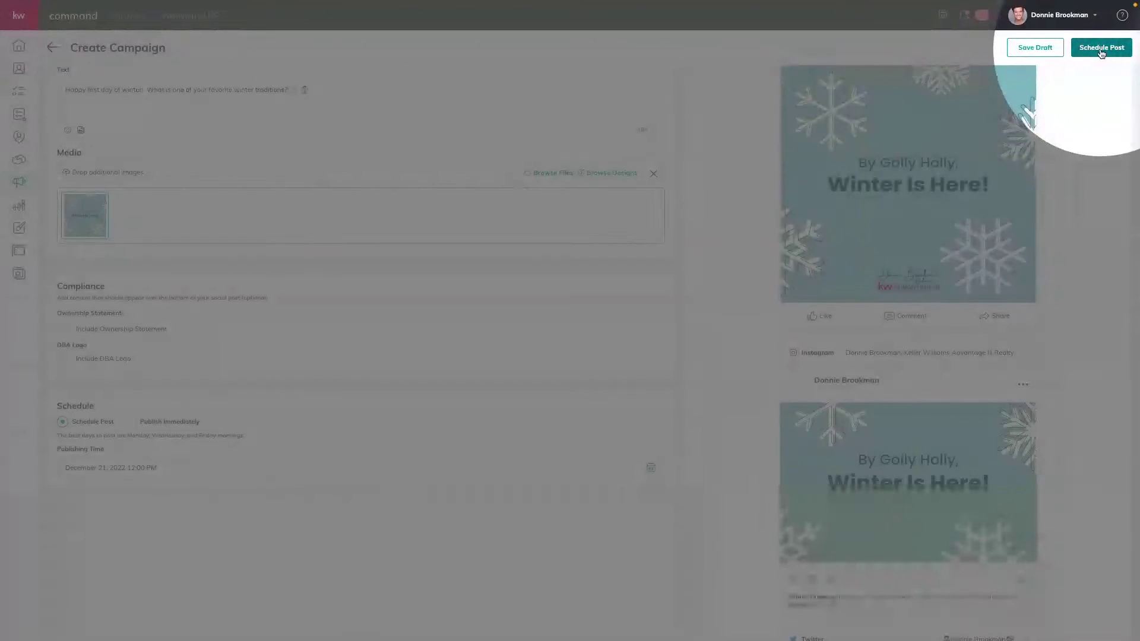
pyautogui.click(1102, 52)
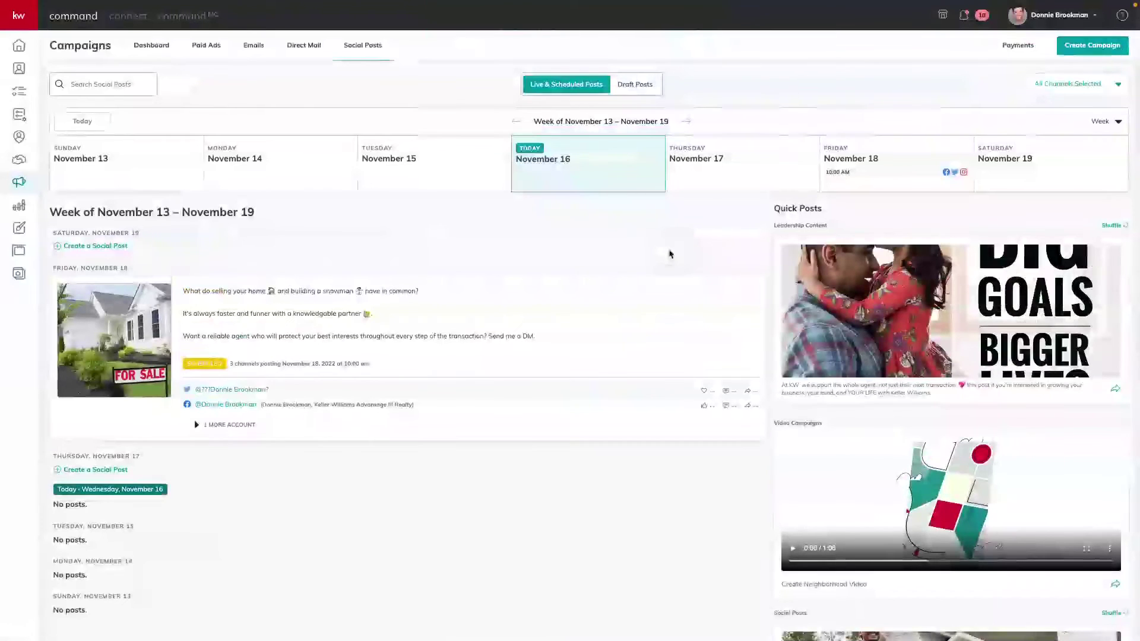
pyautogui.click(136, 172)
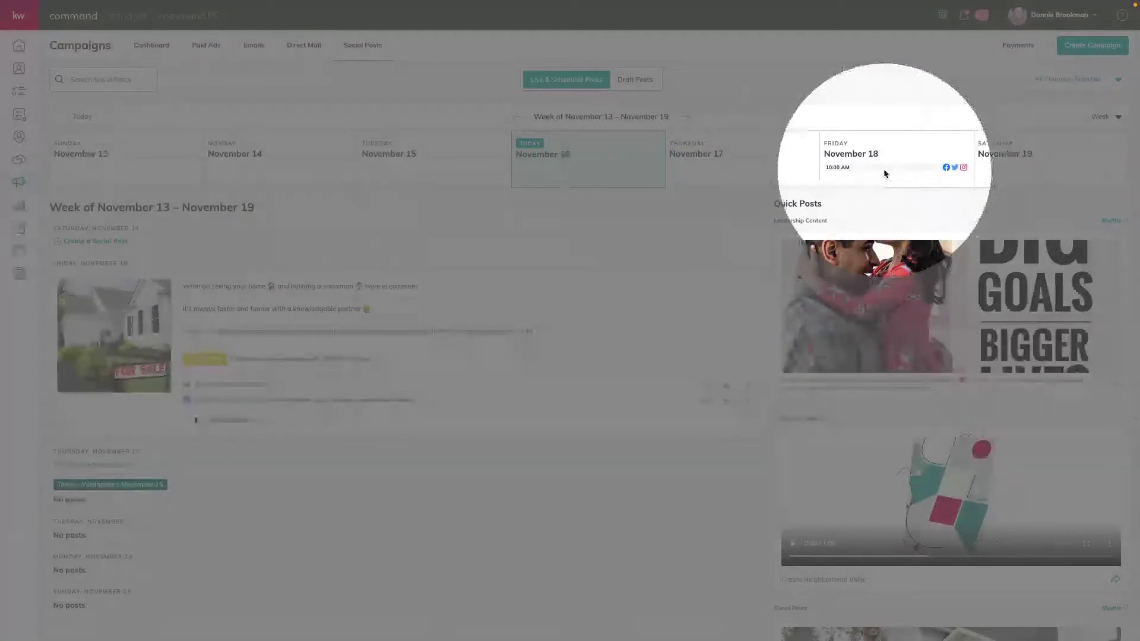
pyautogui.click(391, 169)
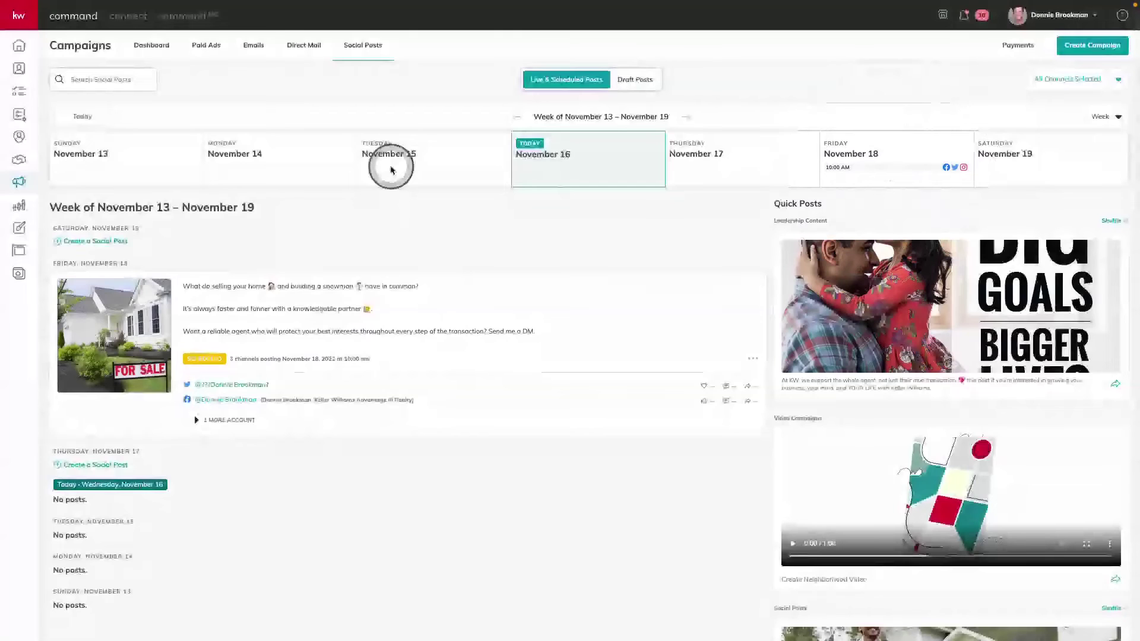
pyautogui.scroll(-1, 158, 216)
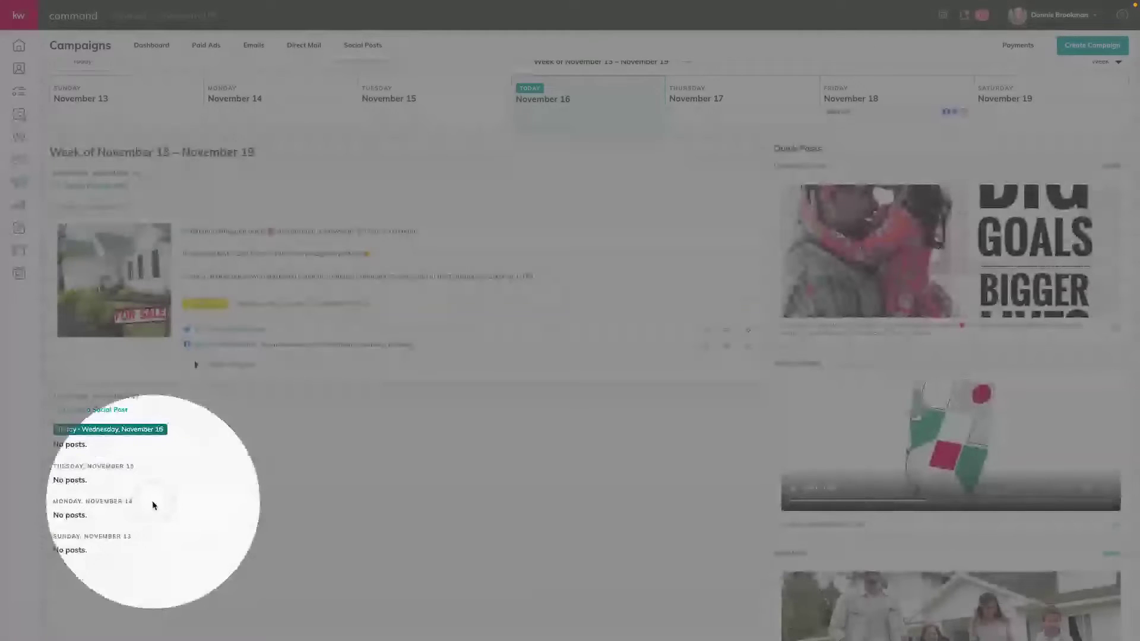
pyautogui.click(149, 510)
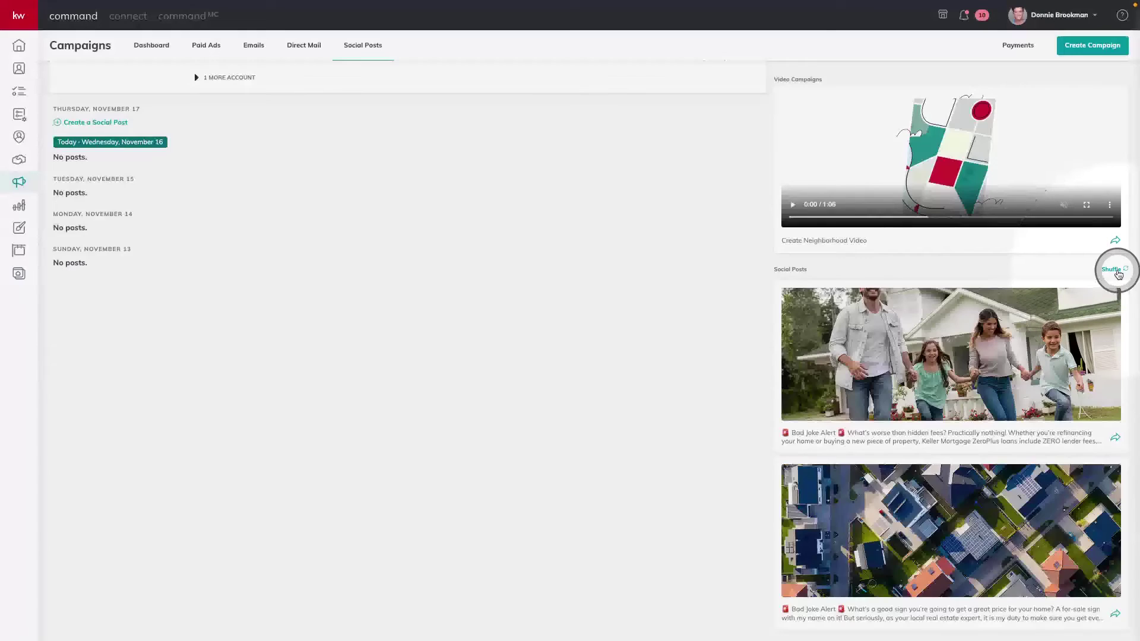
pyautogui.click(1117, 272)
# Shuffle the suggested Social Posts until the Bad Joke Alert post with its family photo appears.
pyautogui.click(1119, 272)
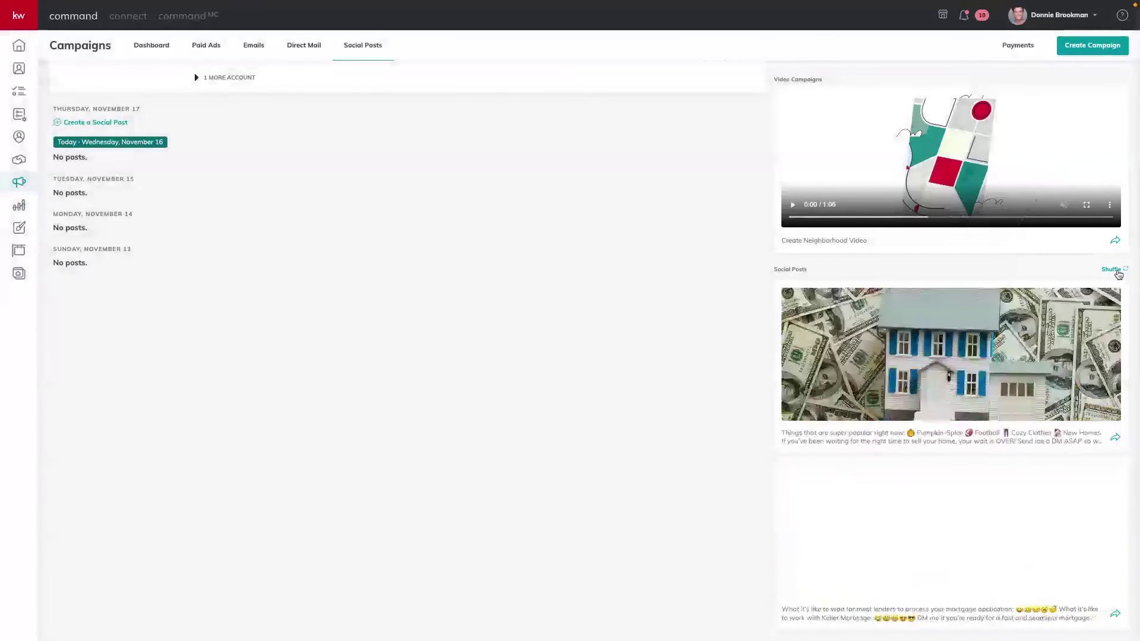
pyautogui.click(1119, 273)
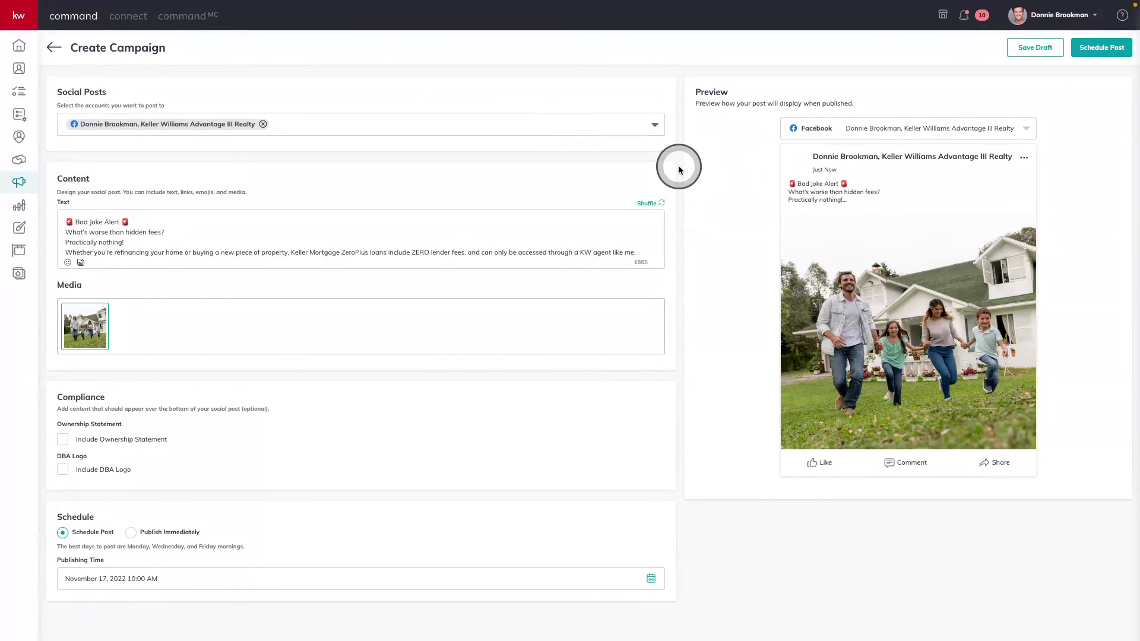
pyautogui.click(657, 125)
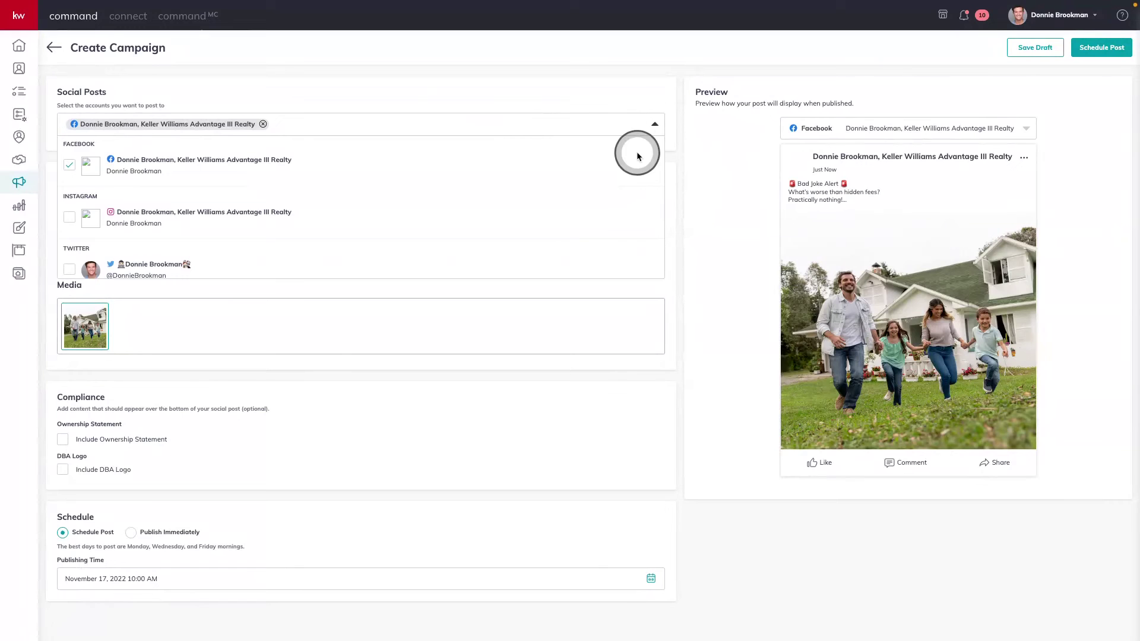
# Add the Instagram account alongside Facebook, then look over the Bad Joke Alert caption and family photo.
pyautogui.click(71, 218)
pyautogui.click(689, 70)
pyautogui.click(142, 227)
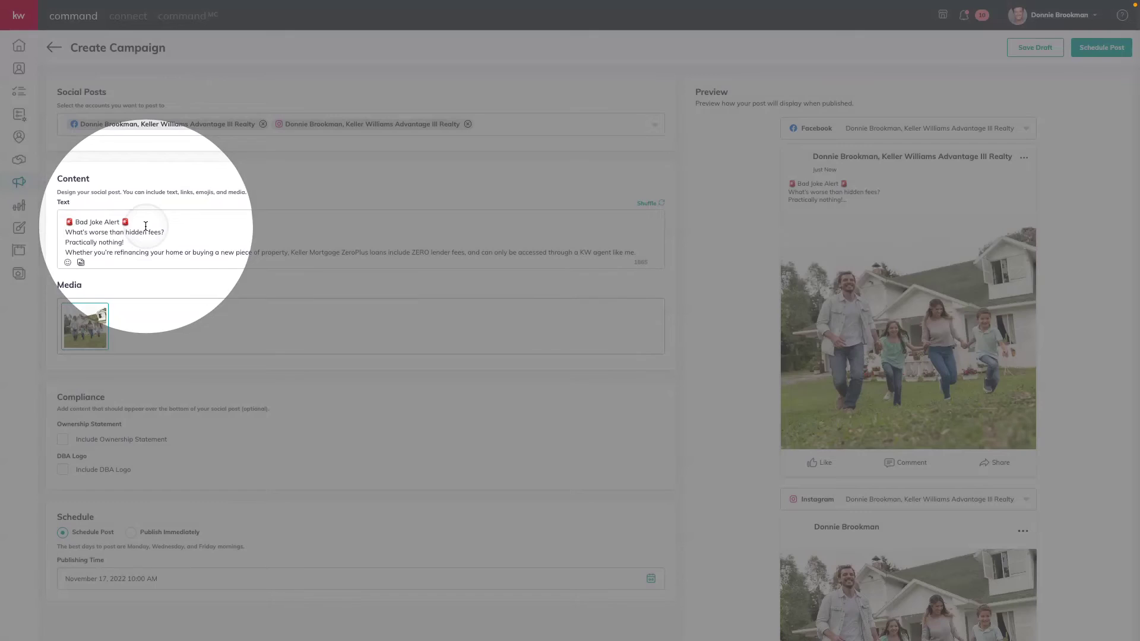
pyautogui.click(193, 227)
pyautogui.scroll(-1, 193, 227)
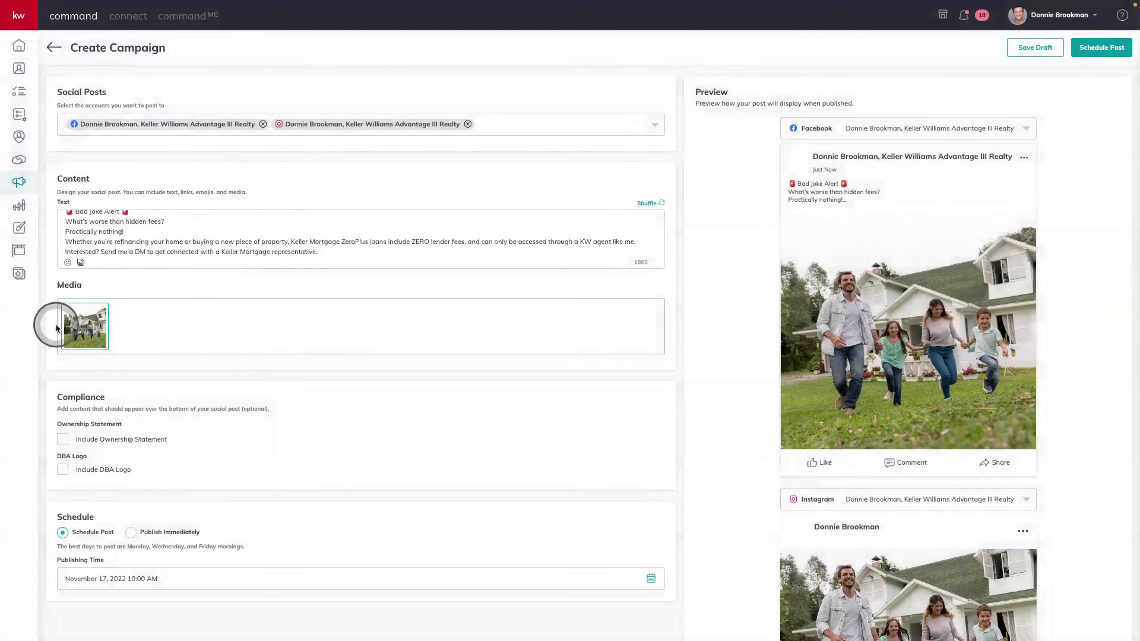
pyautogui.click(79, 325)
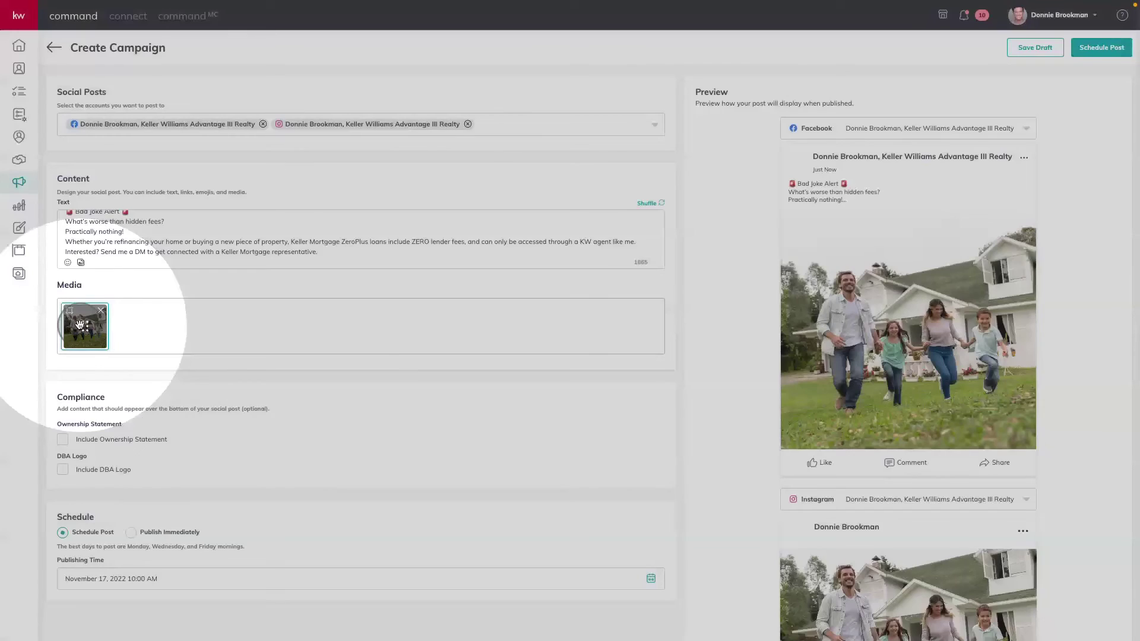
pyautogui.scroll(-2, 245, 407)
pyautogui.click(245, 406)
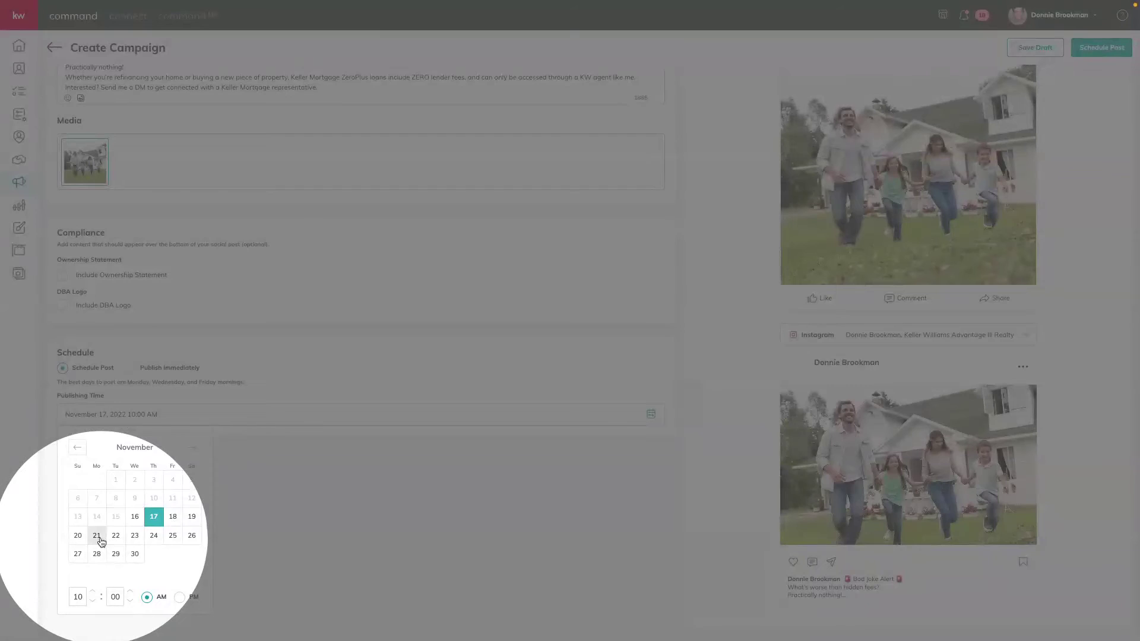
# Set the Bad Joke Alert post for Monday, November 21 at 10:00 AM and open Review Post.
pyautogui.click(97, 536)
pyautogui.scroll(3, 651, 478)
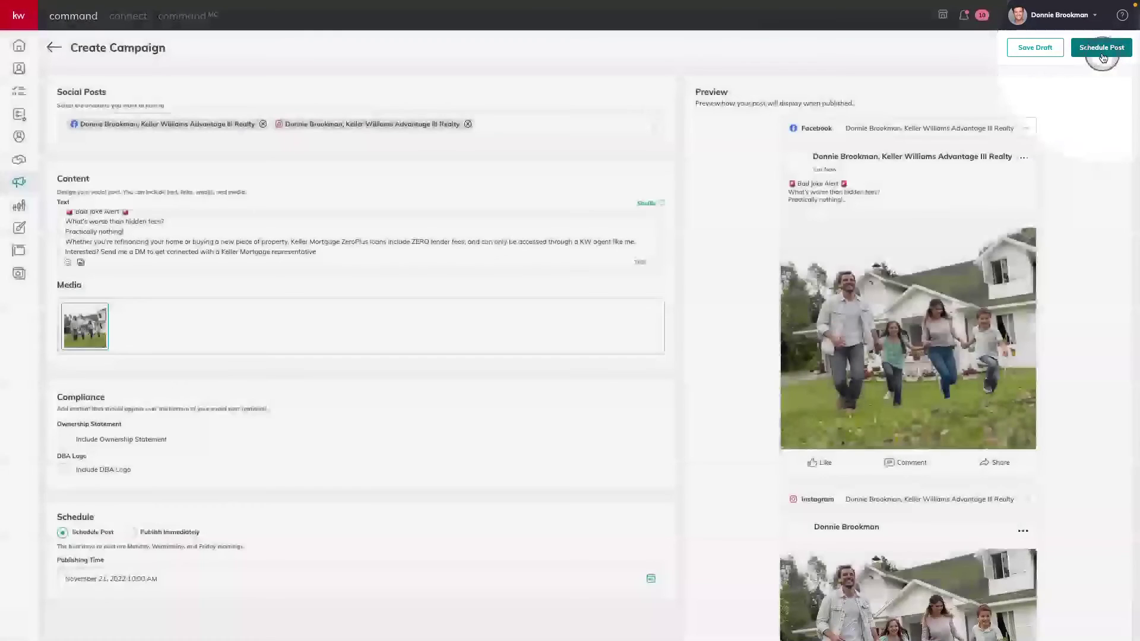
pyautogui.click(1101, 48)
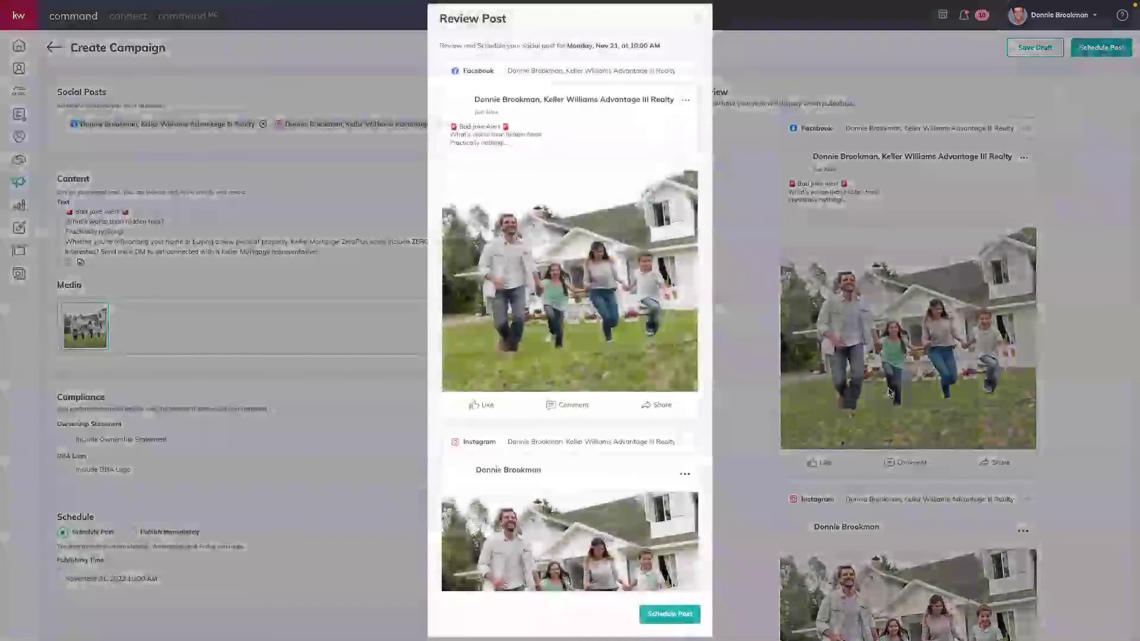
pyautogui.scroll(-2, 564, 351)
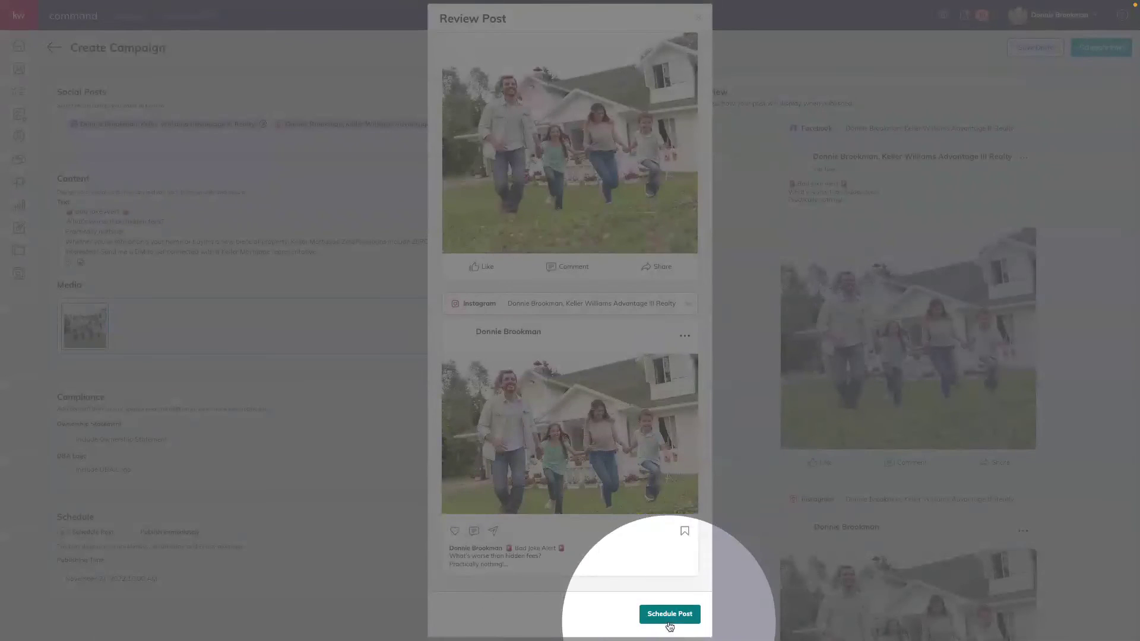